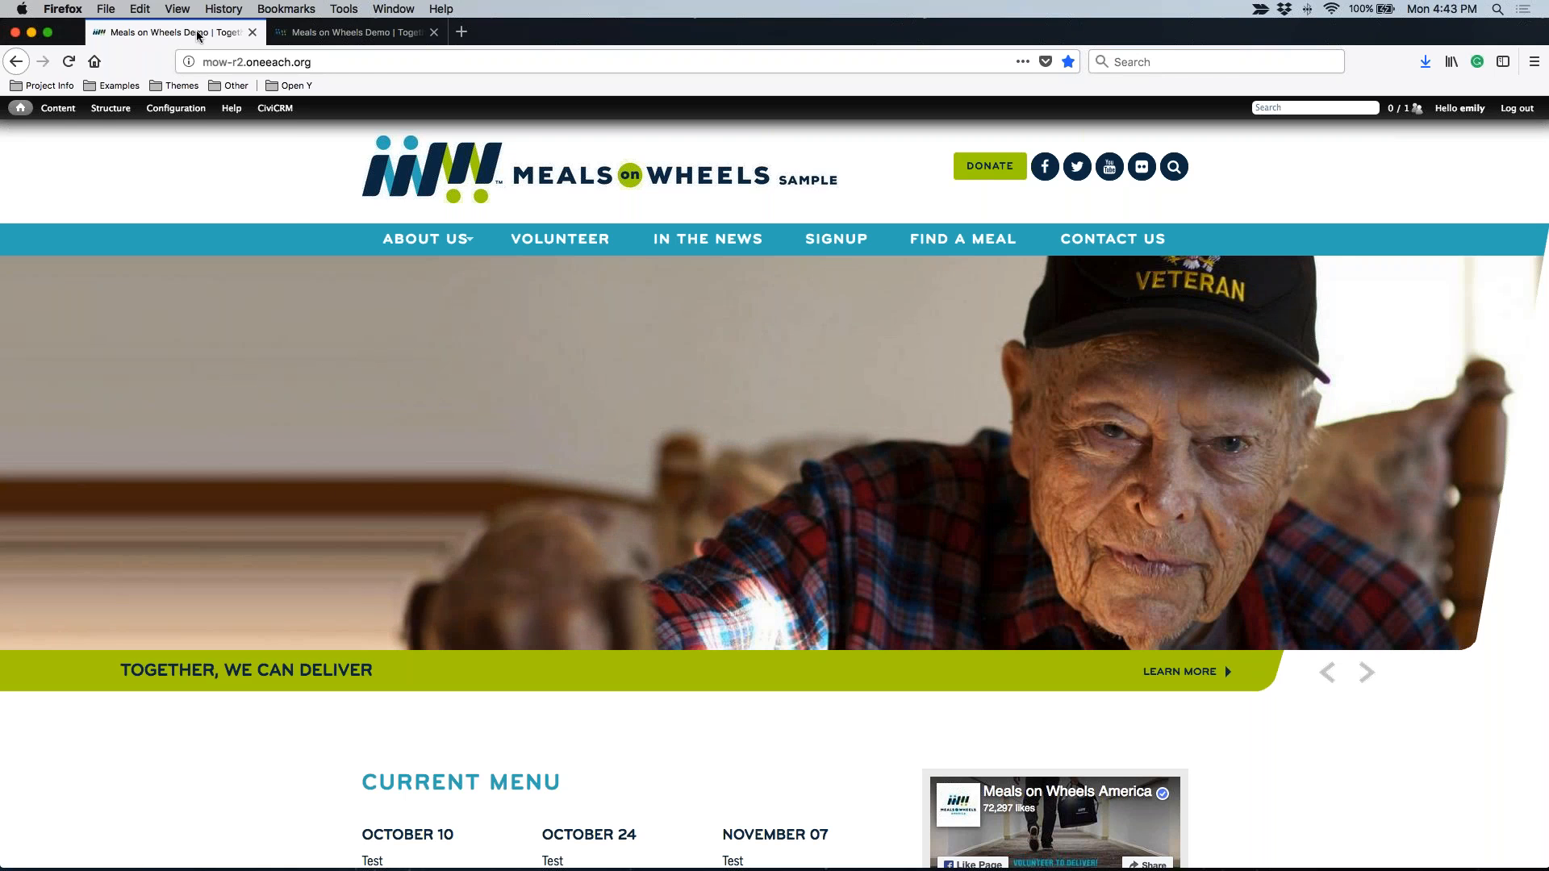
Open the form for adding a new Front Page Rotor Image and focus its title.
mouse_move(58, 108)
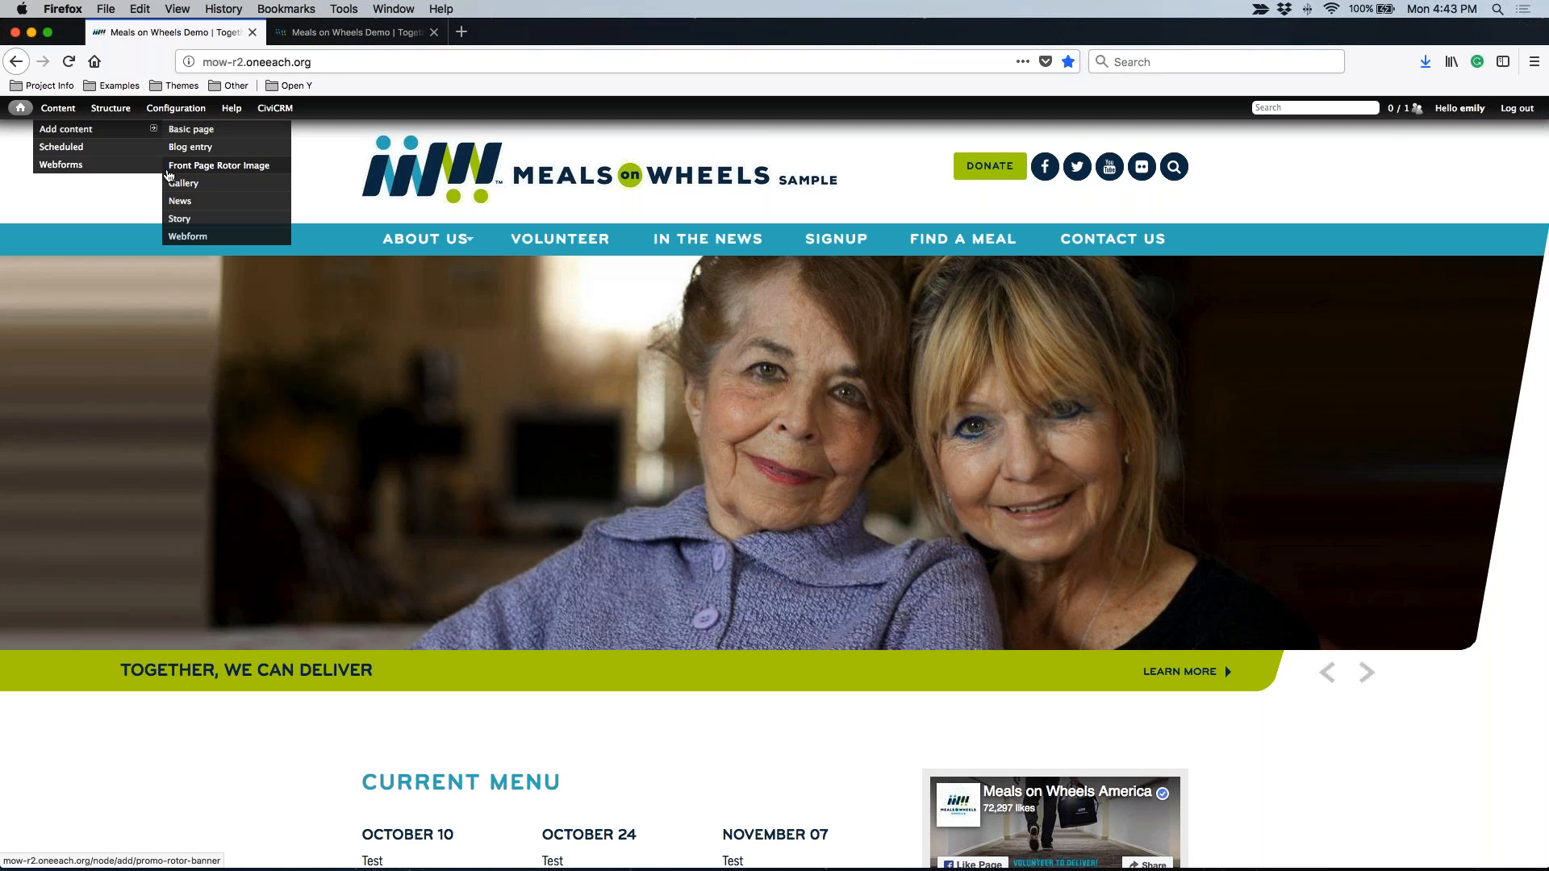
click(168, 171)
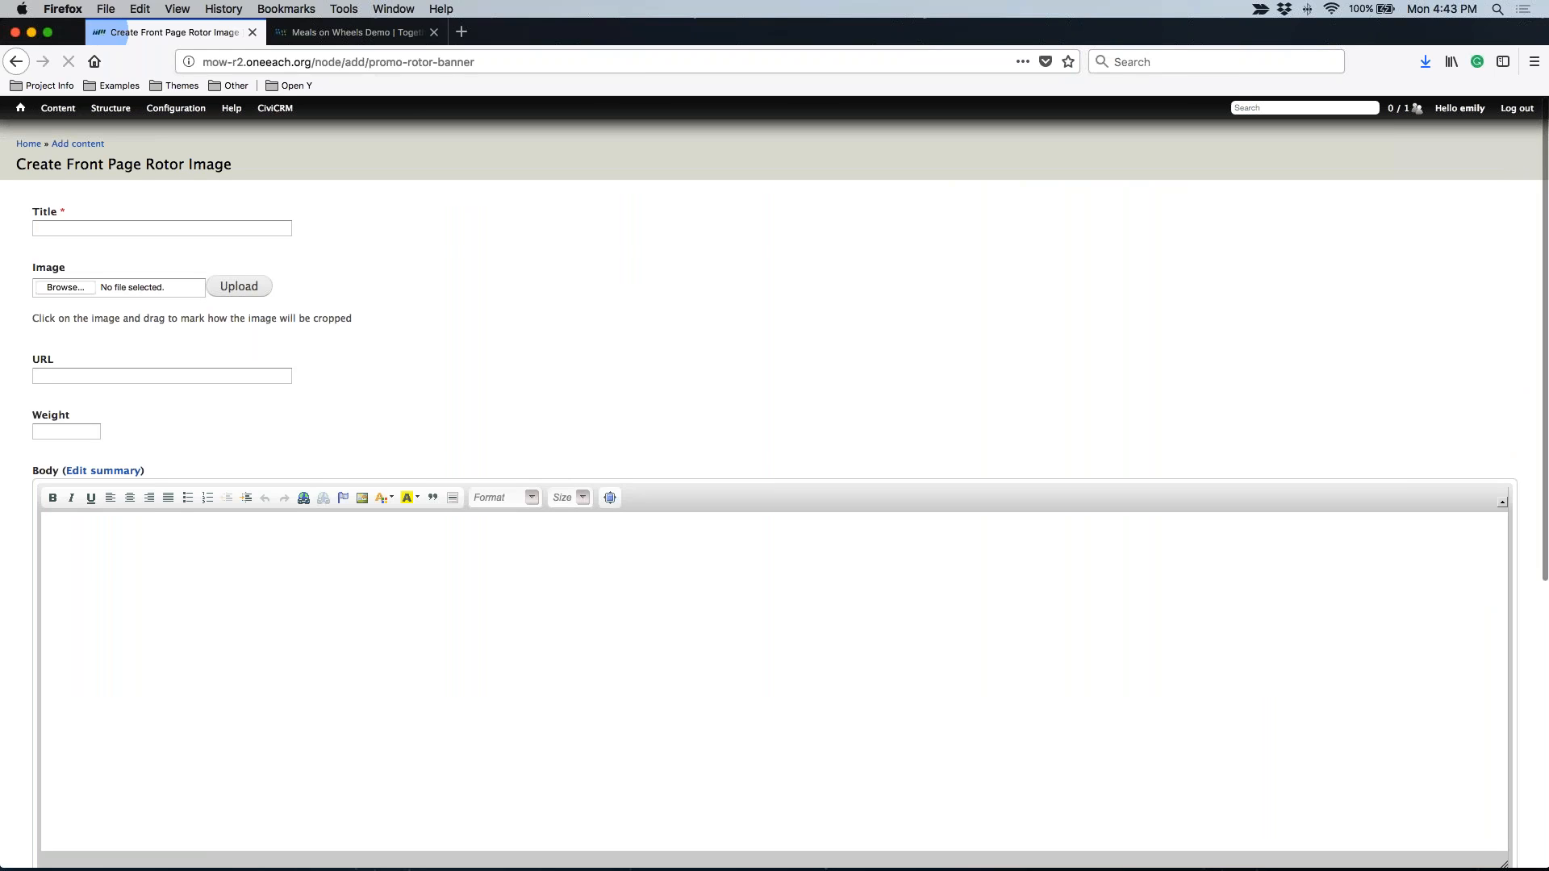
click(161, 229)
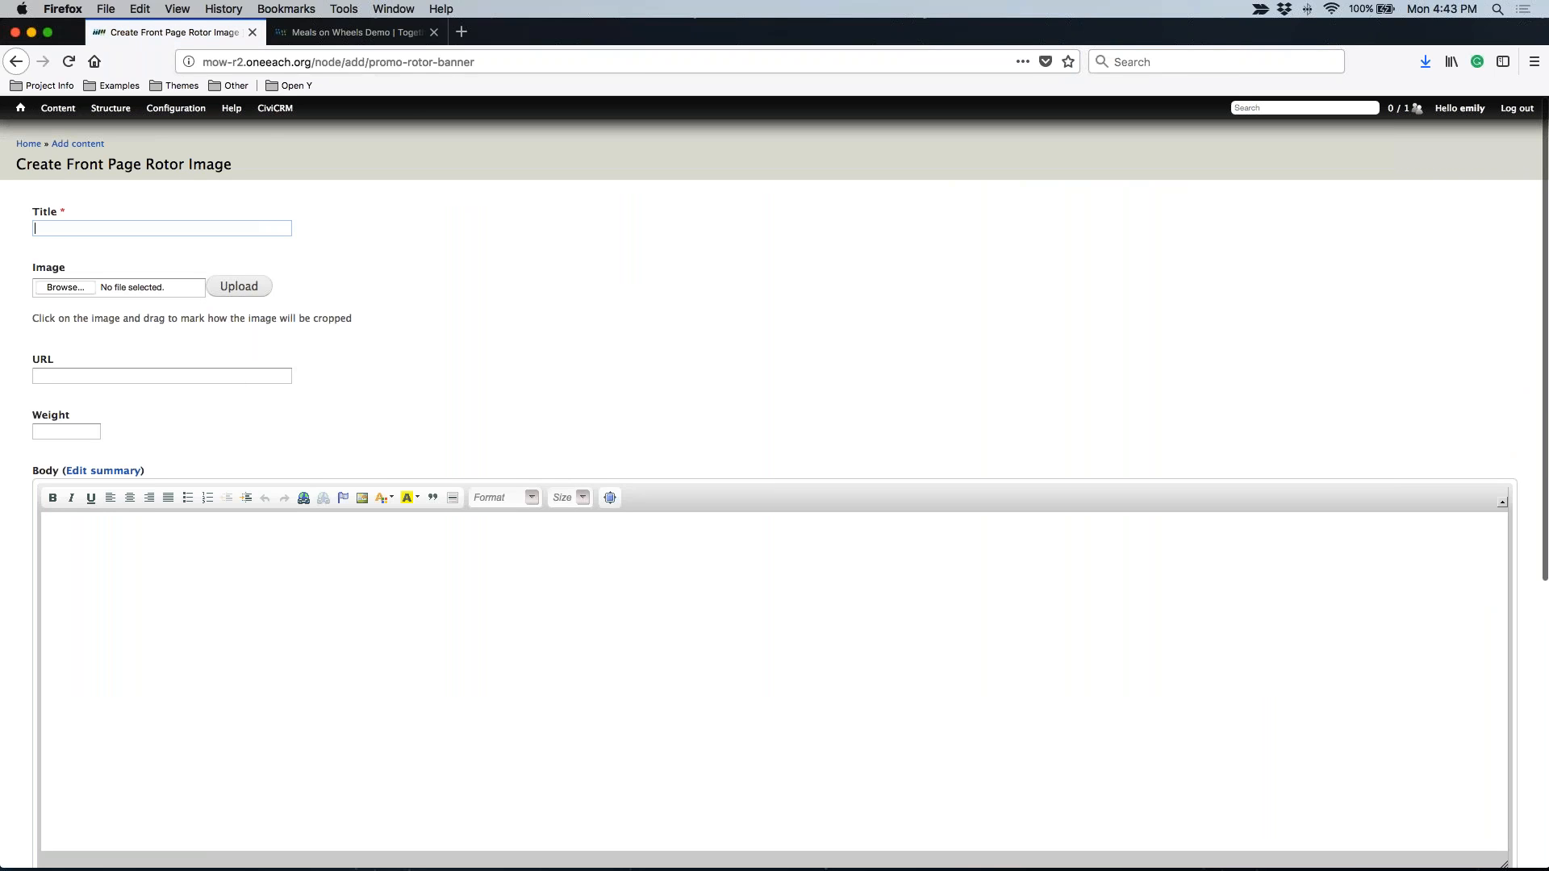
Check where a rotor image's title appears in the live home page banner, and return to the new form's Title field.
click(355, 32)
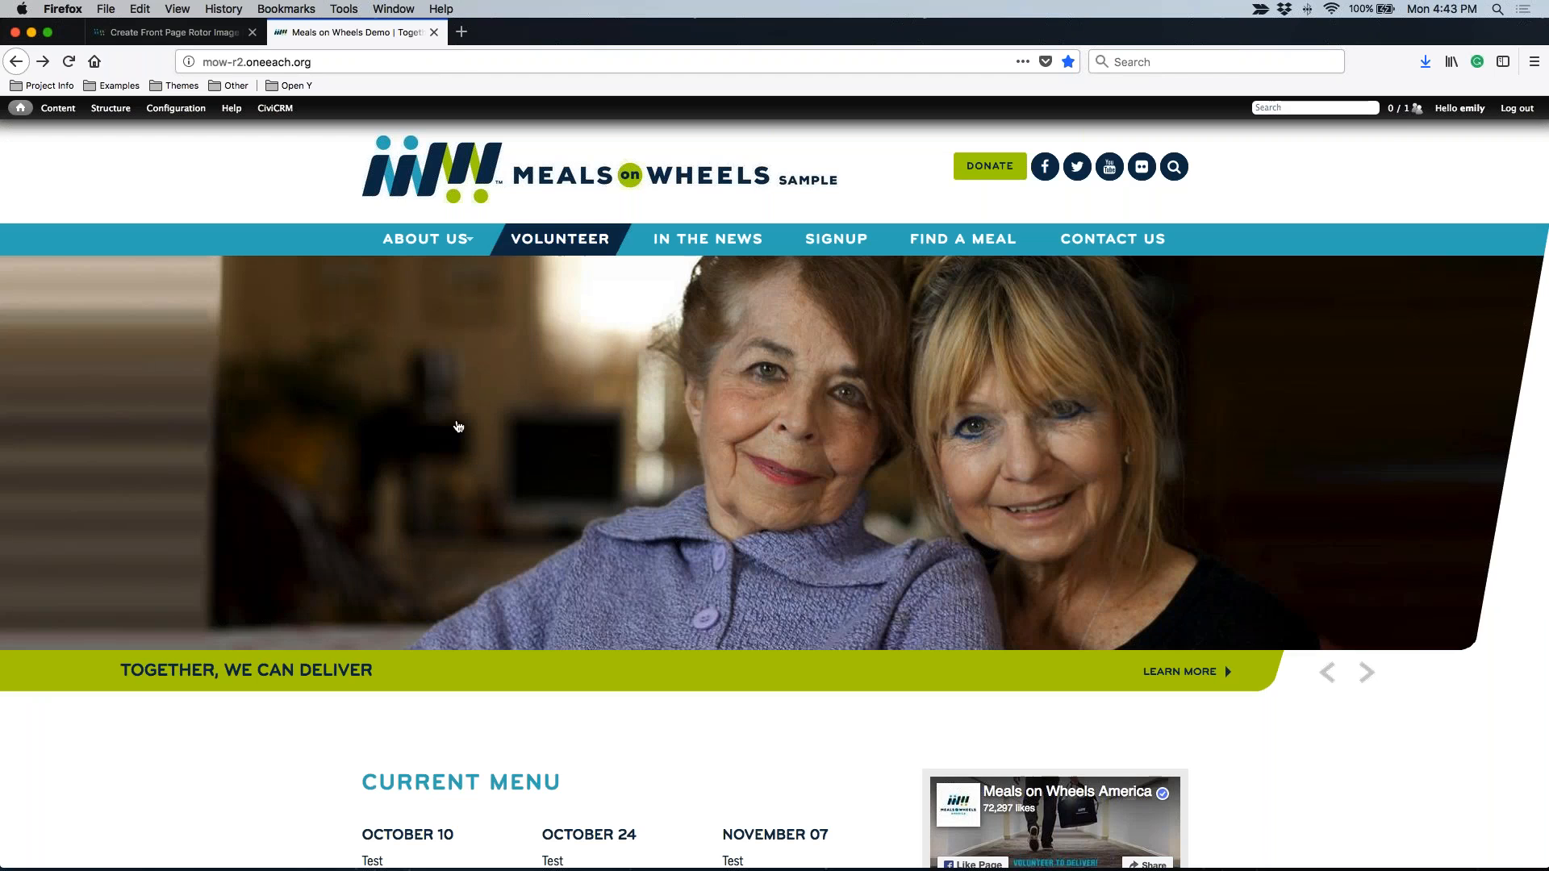
drag(121, 671, 372, 683)
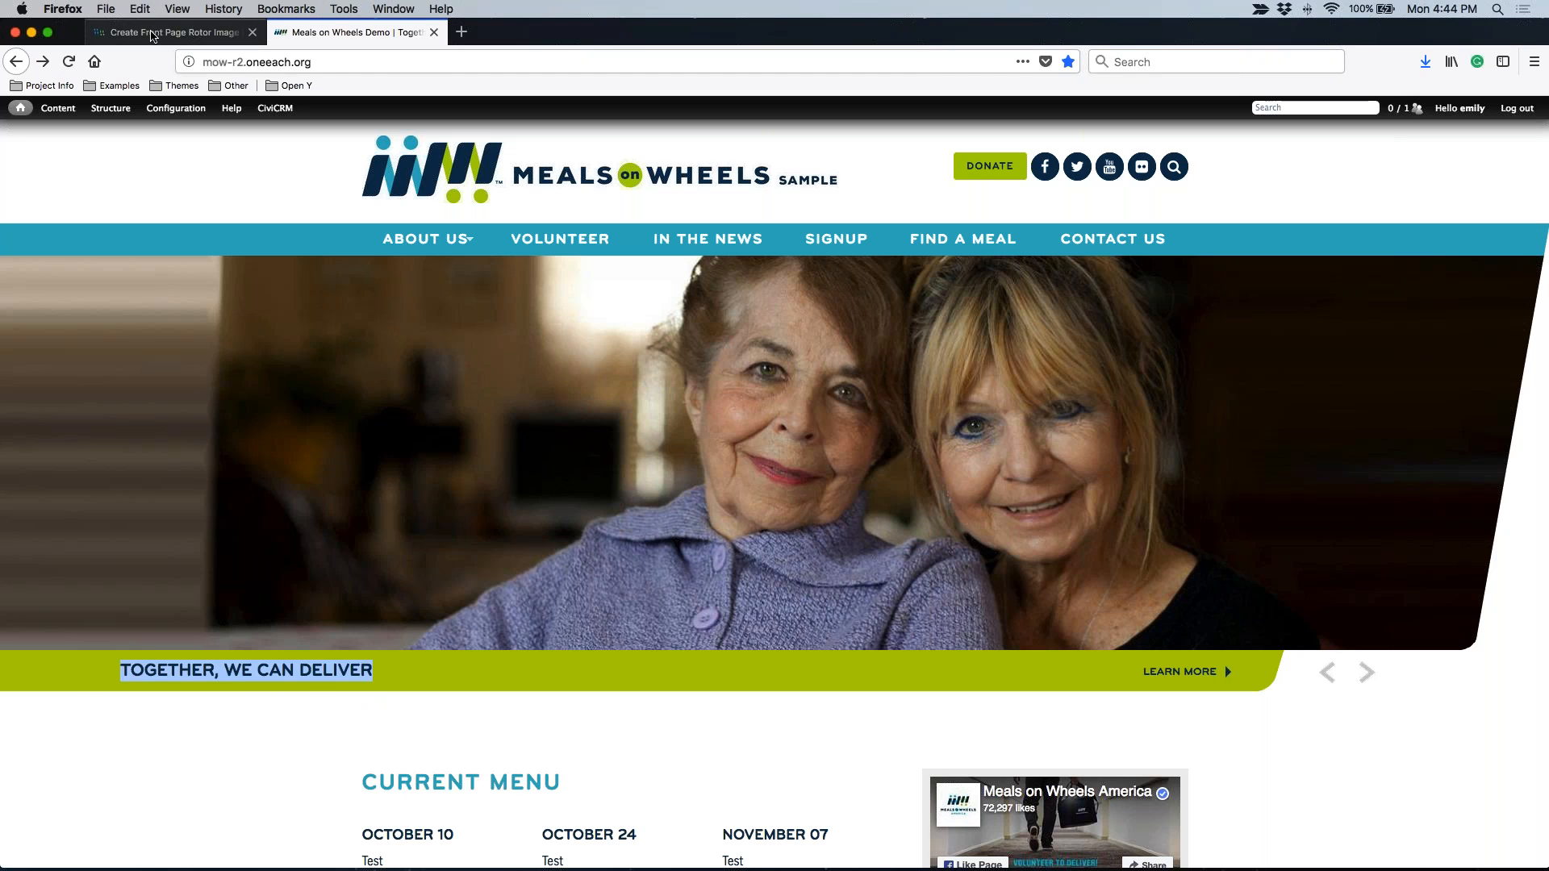
click(150, 32)
click(60, 229)
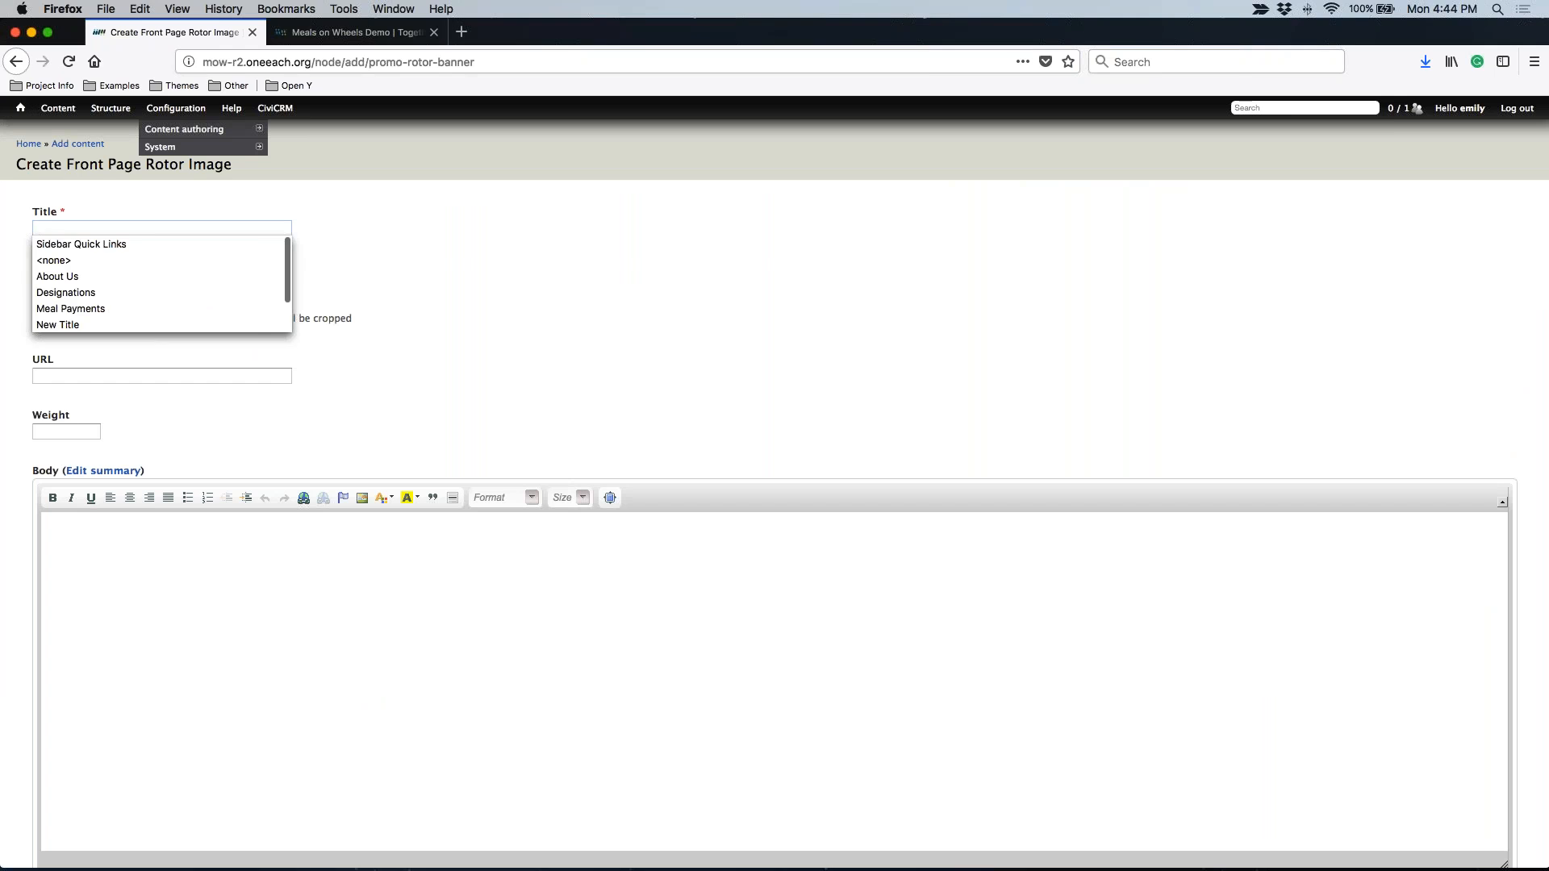
click(61, 231)
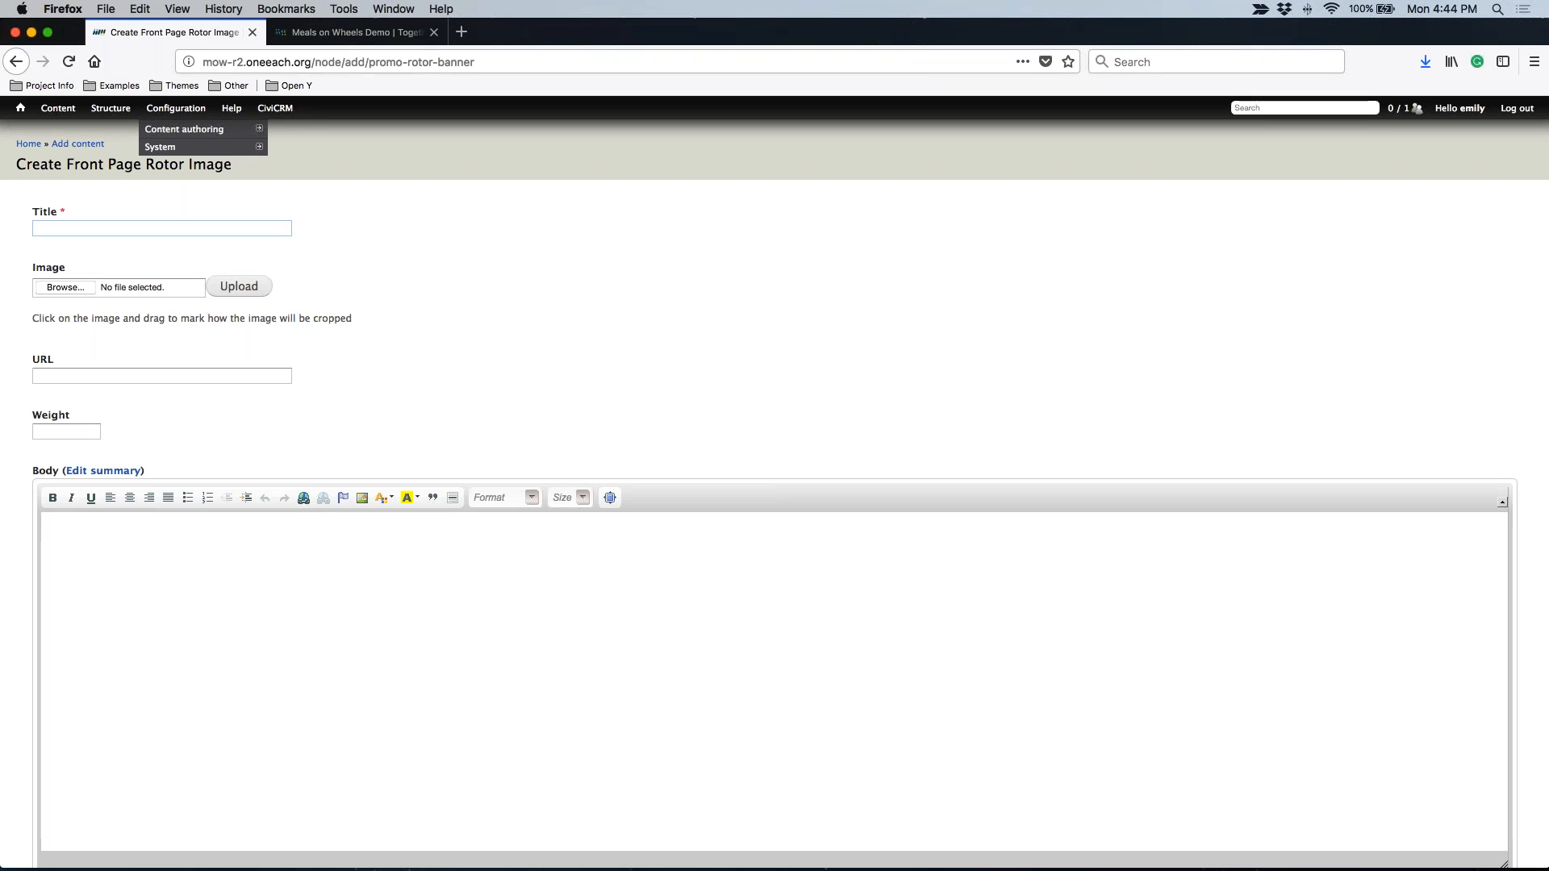
Examine the image file chooser without choosing a file, and inspect the URL and Weight fields of the new rotor image form.
click(60, 288)
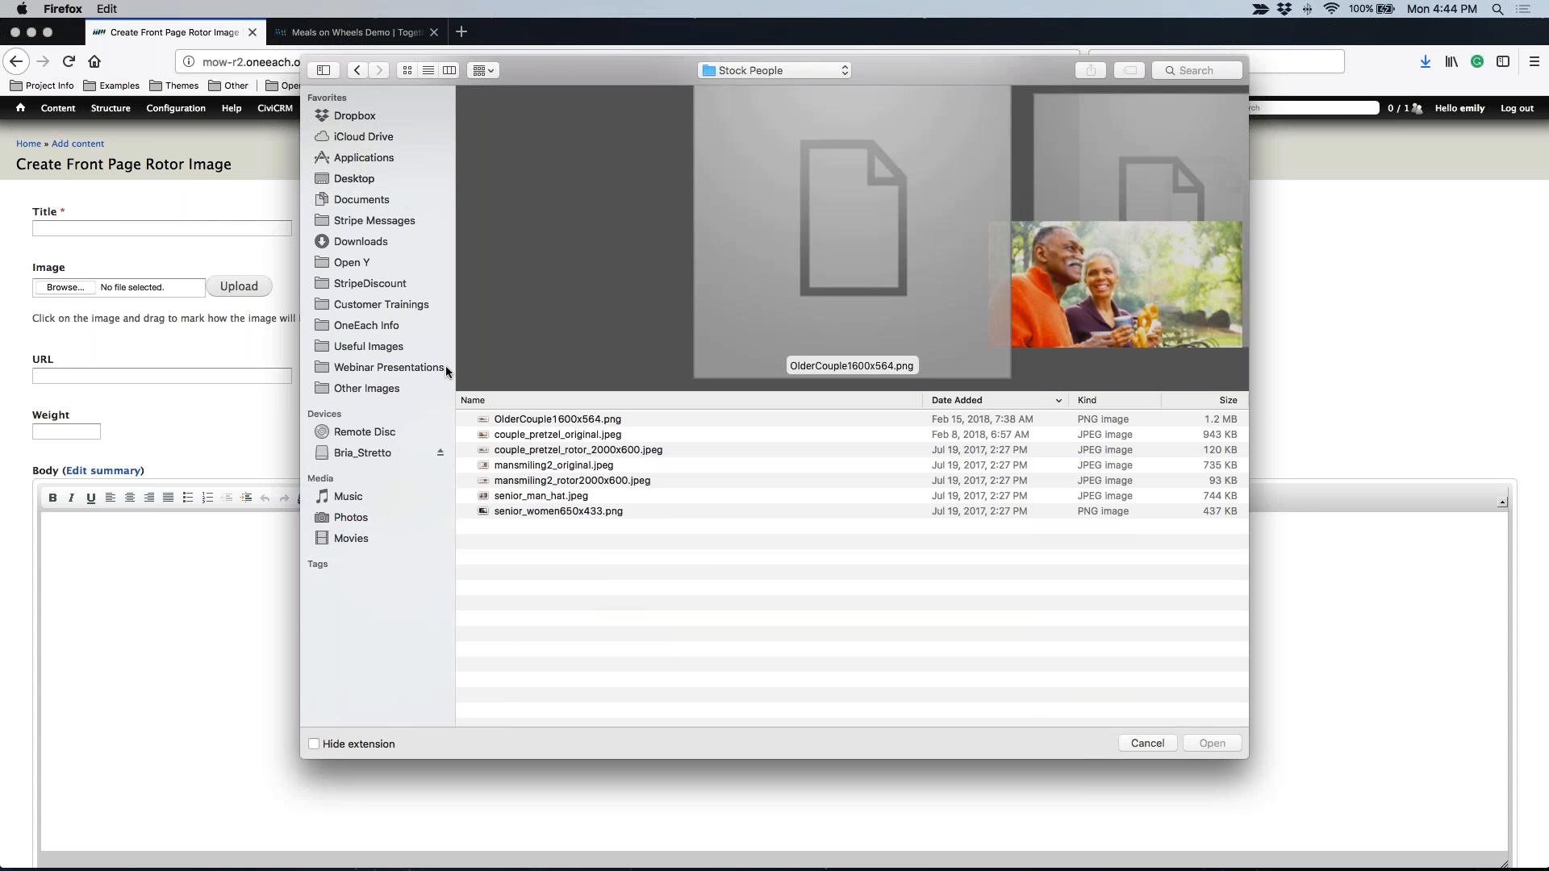
click(1147, 743)
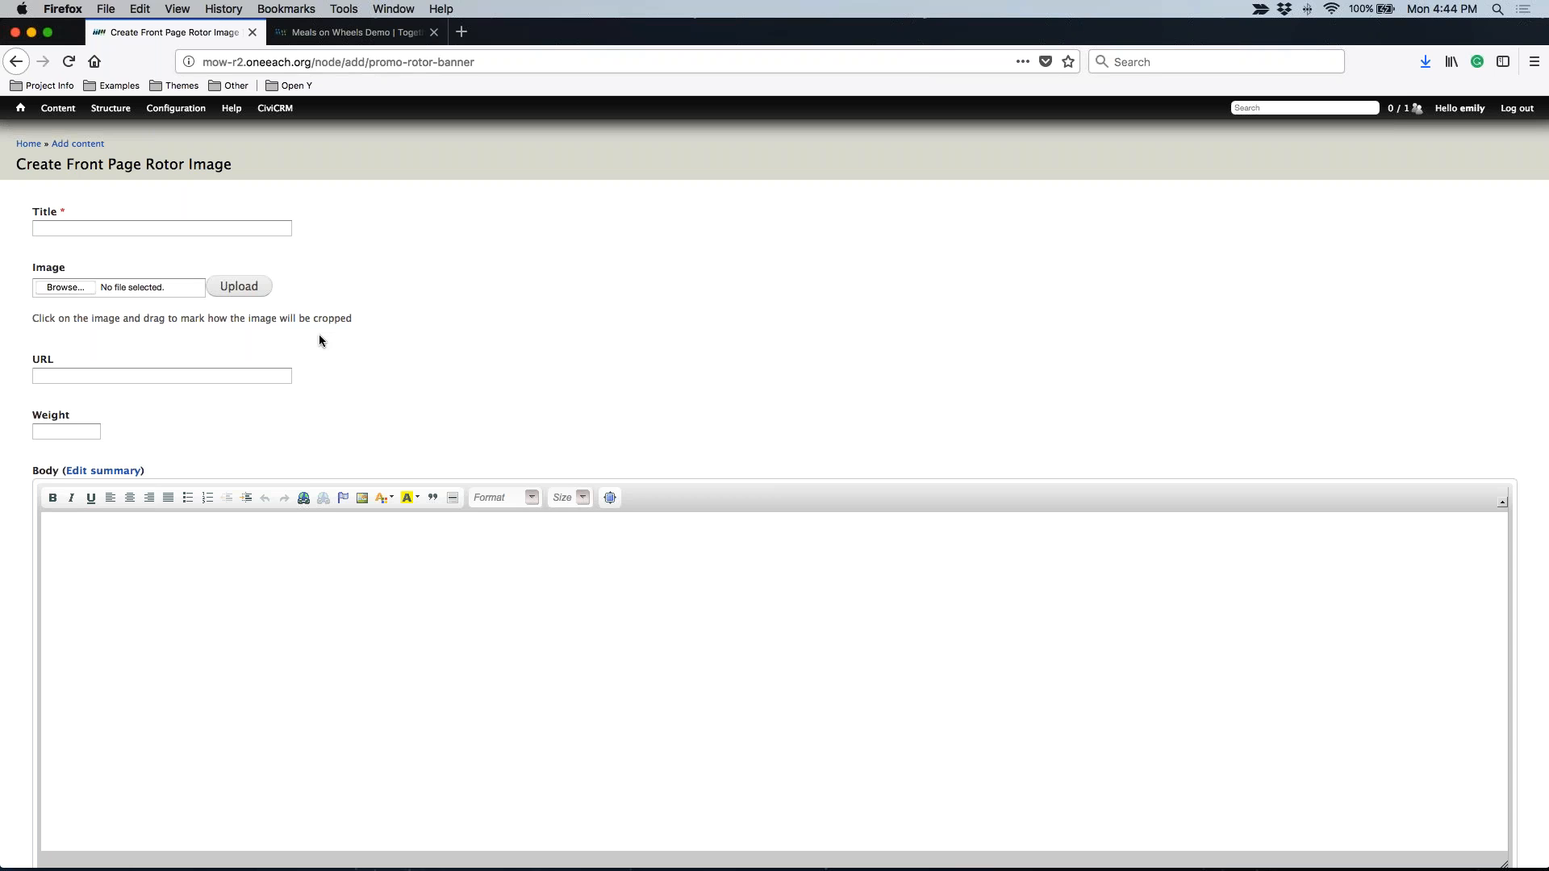
click(83, 375)
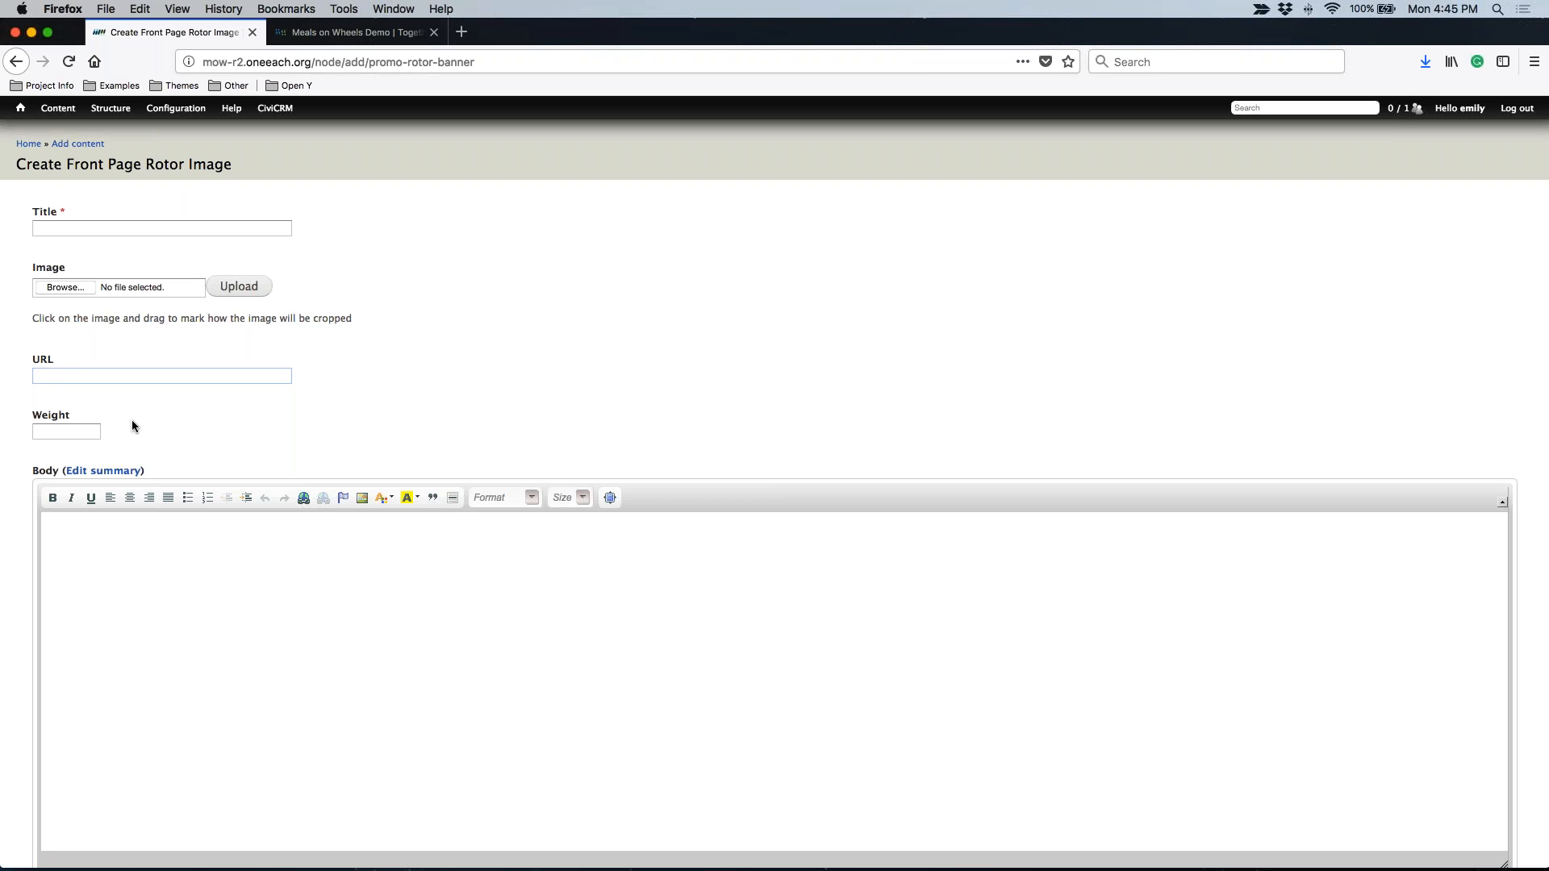
key(Tab)
key(BackSpace)
key(BackSpace)
click(39, 429)
key(Tab)
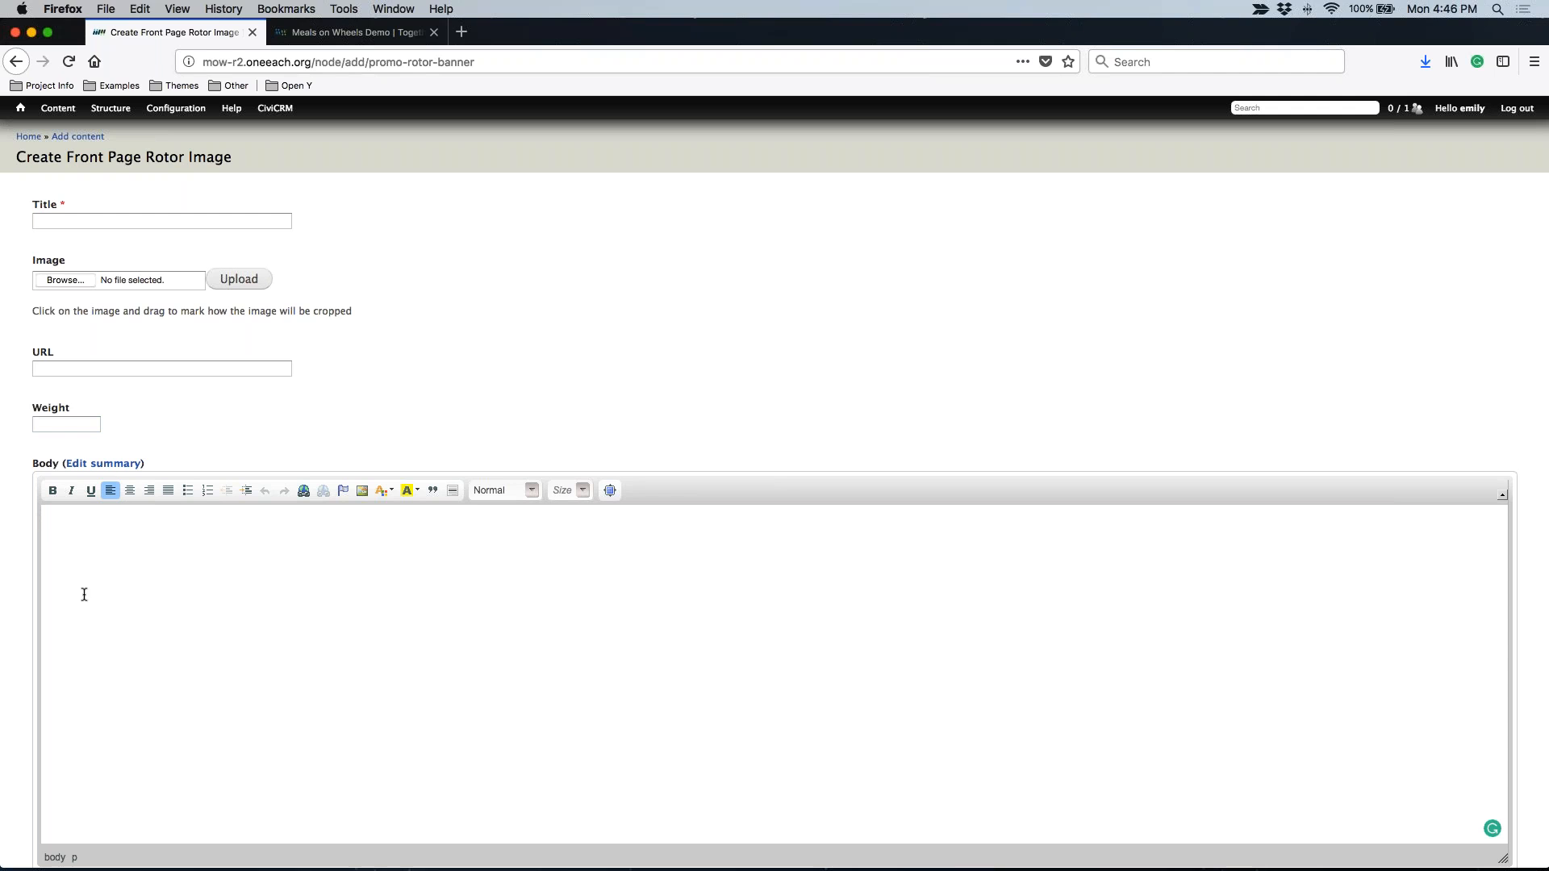
Review the remaining settings of the new rotor image form and go back to the home page without saving.
scroll(187, 687, down, 5)
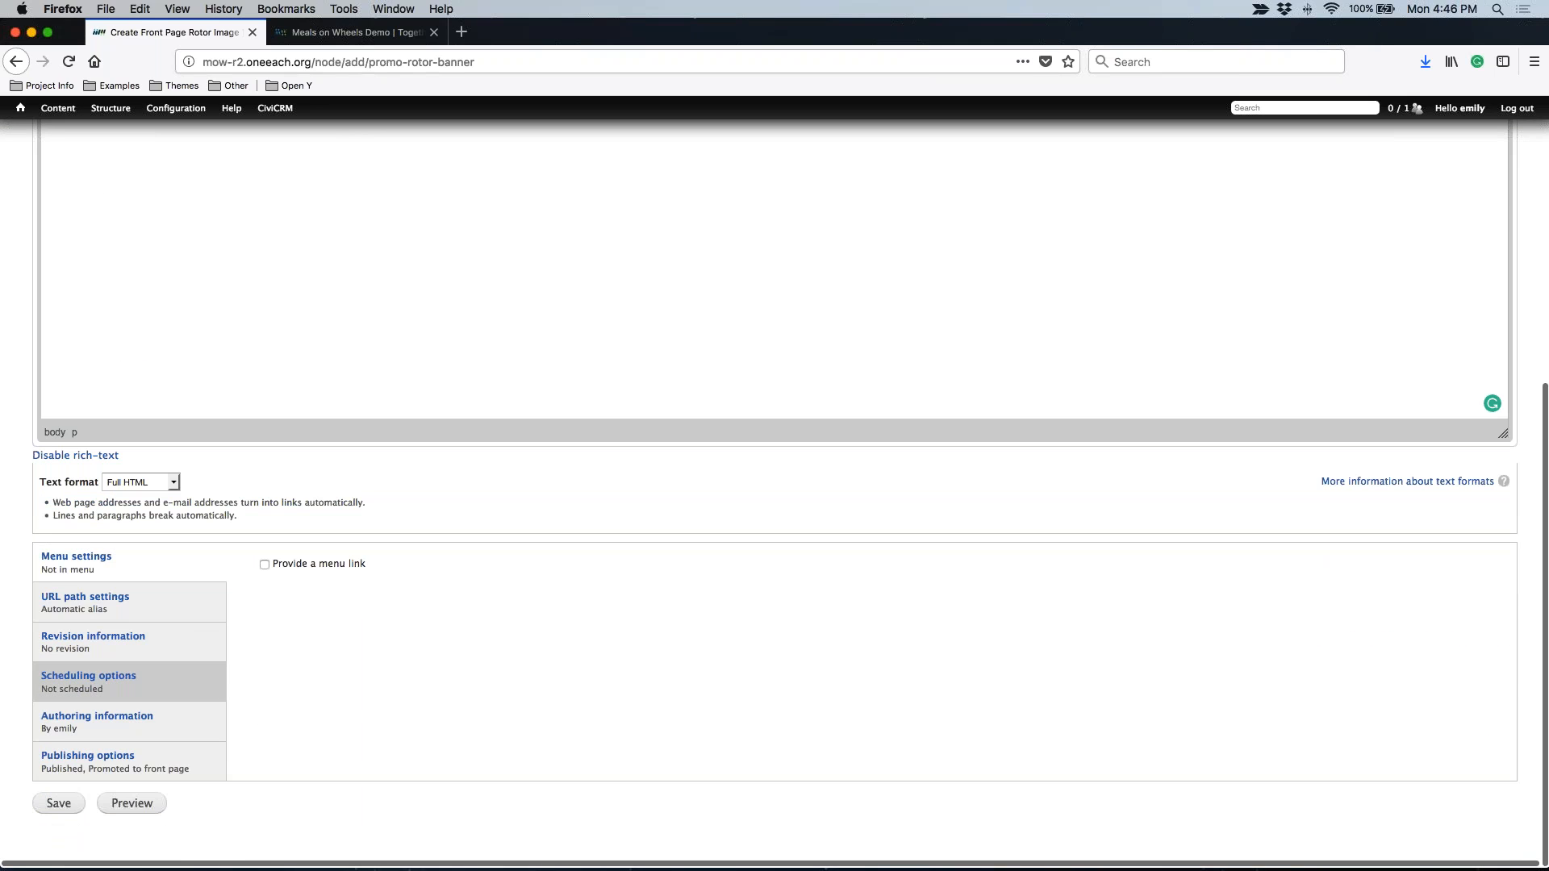
scroll(775, 484, up, 5)
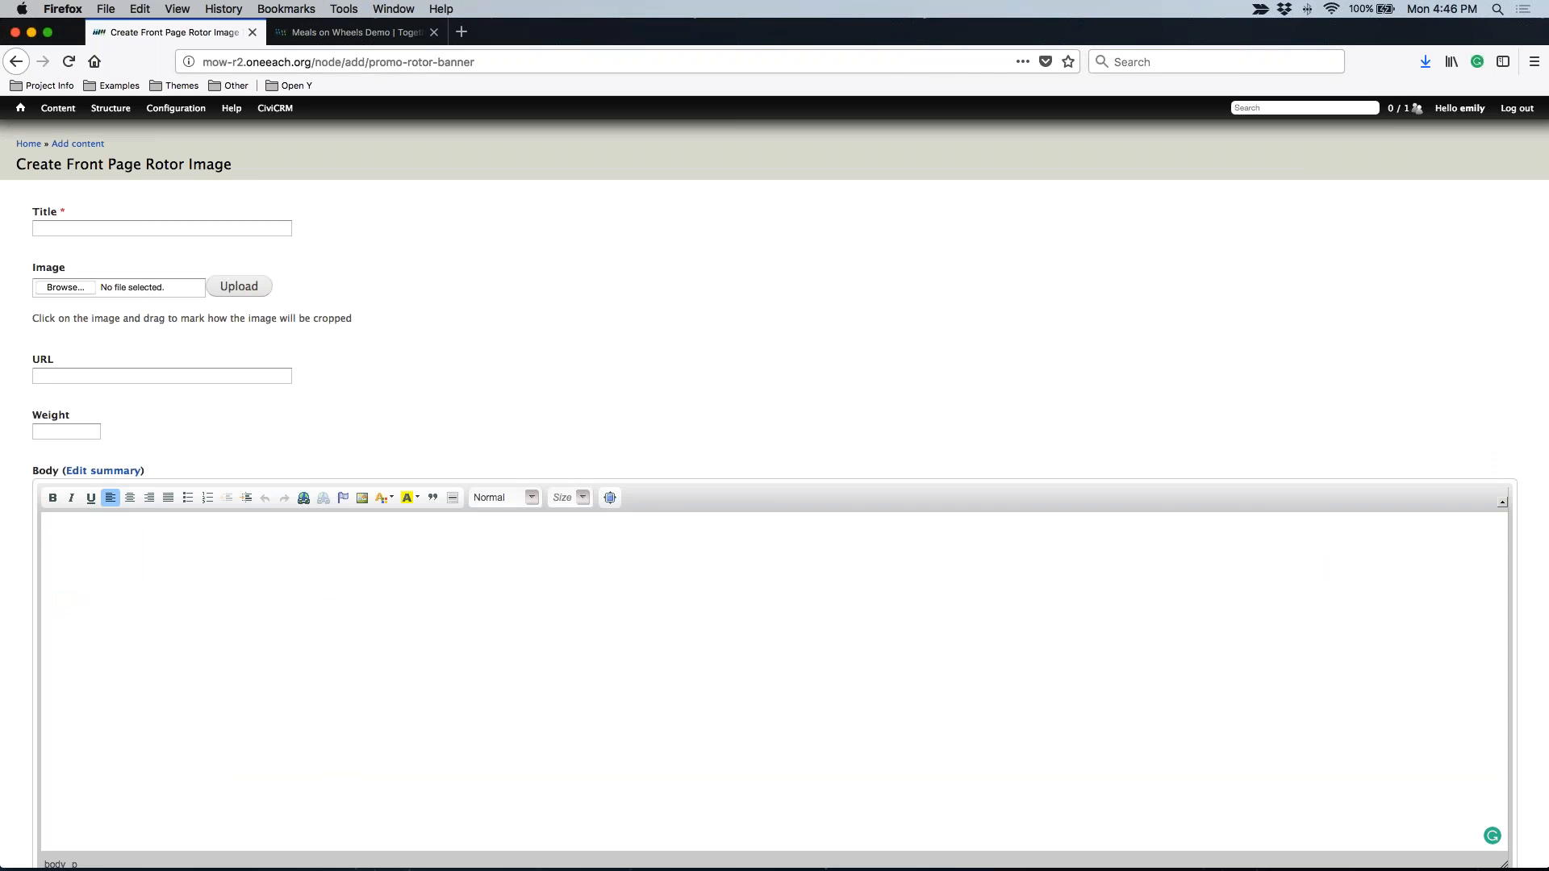
scroll(55, 432, down, 6)
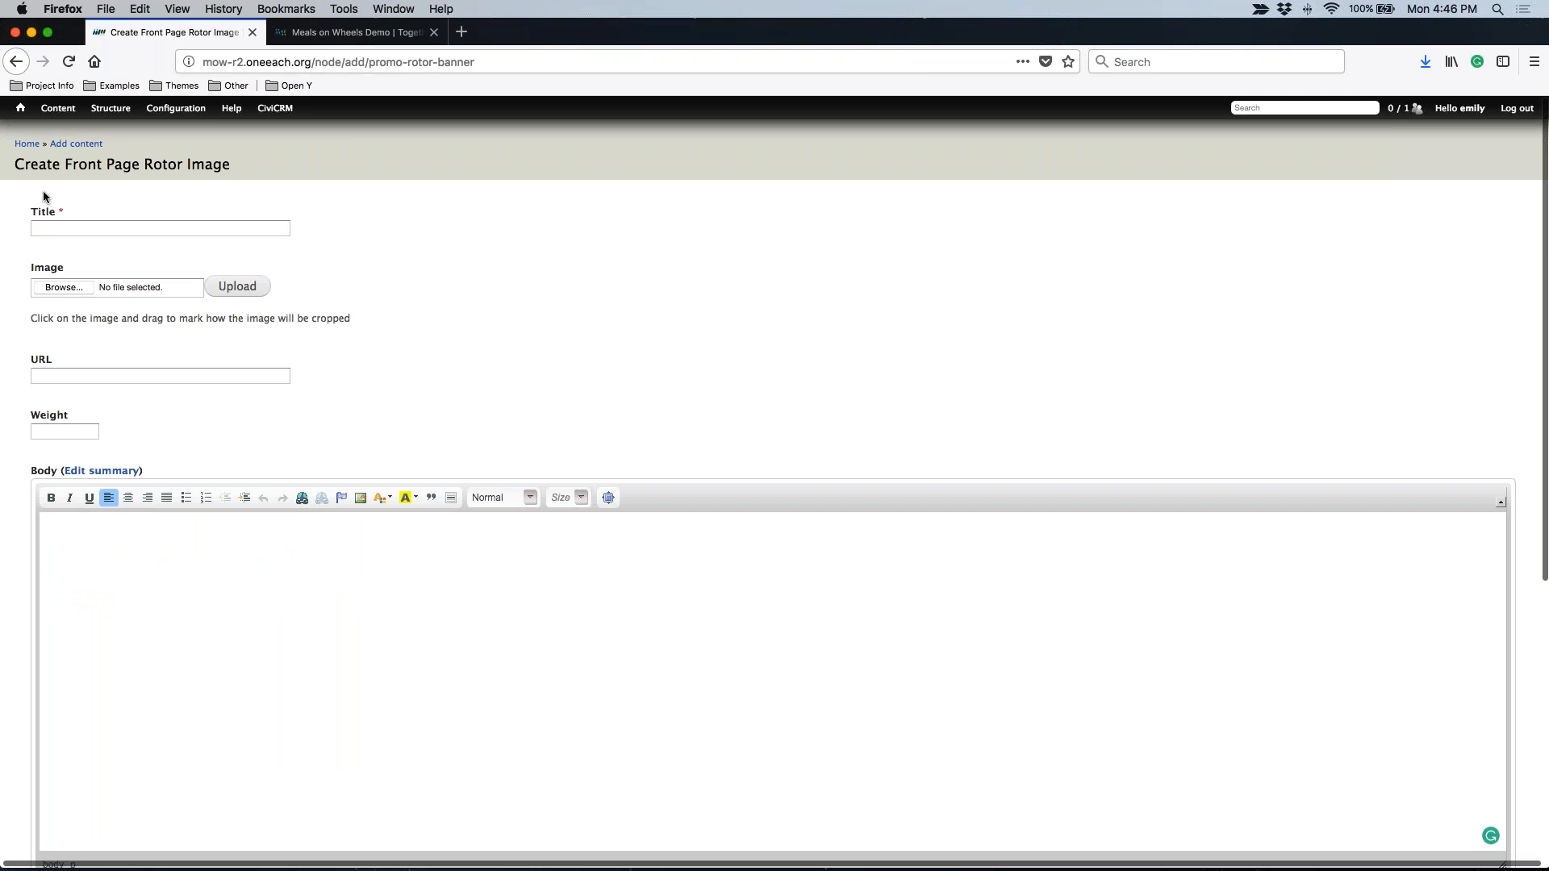
click(21, 108)
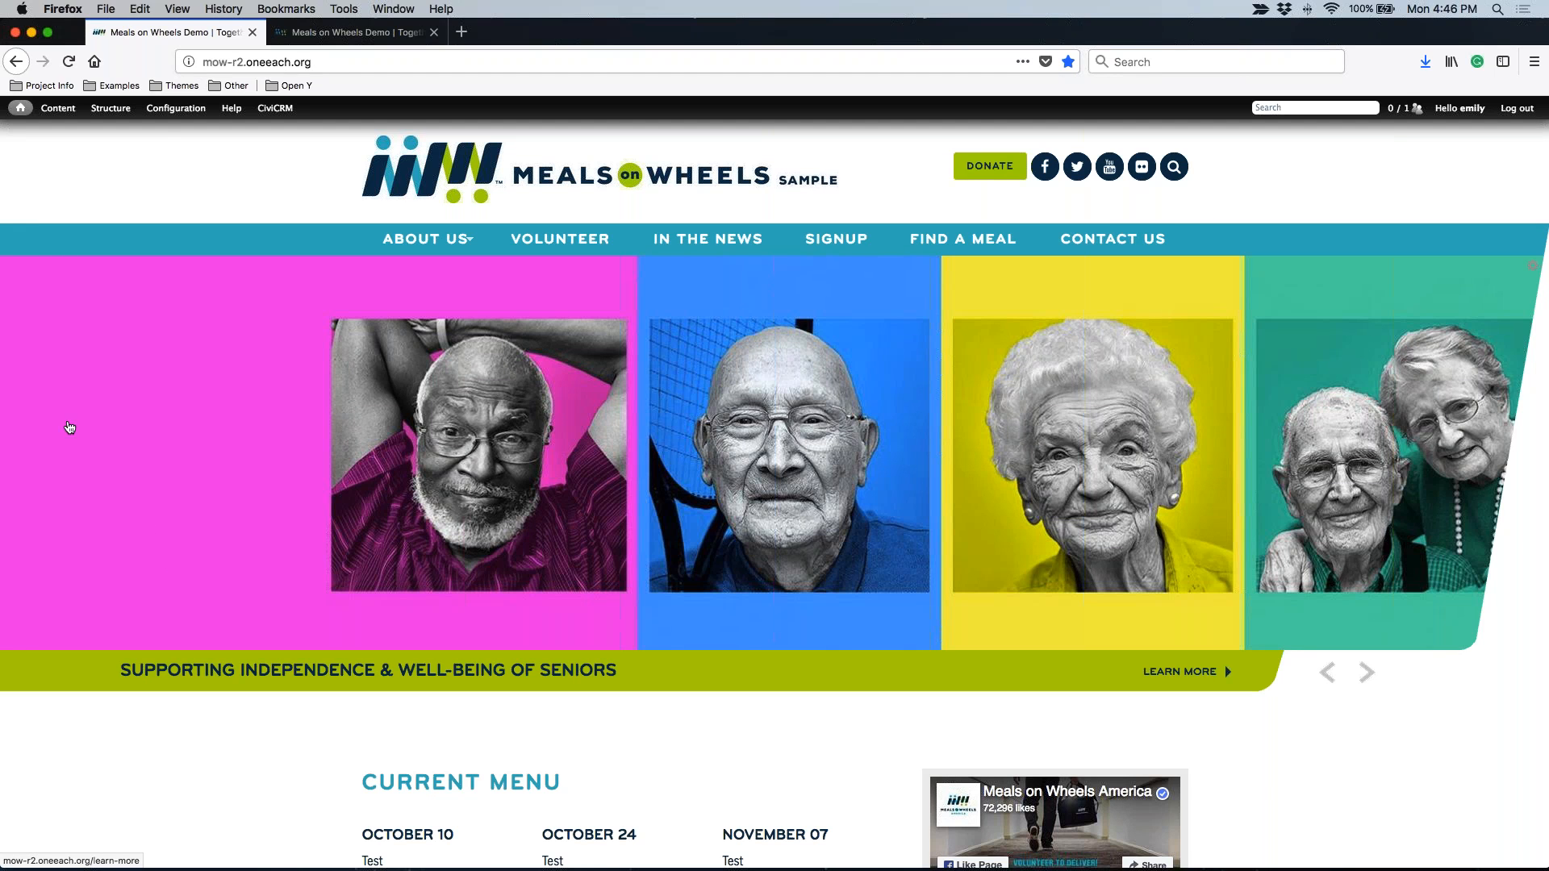
Reset the filter on the site's content list and show only items of type Front Page Rotor Image.
mouse_move(59, 110)
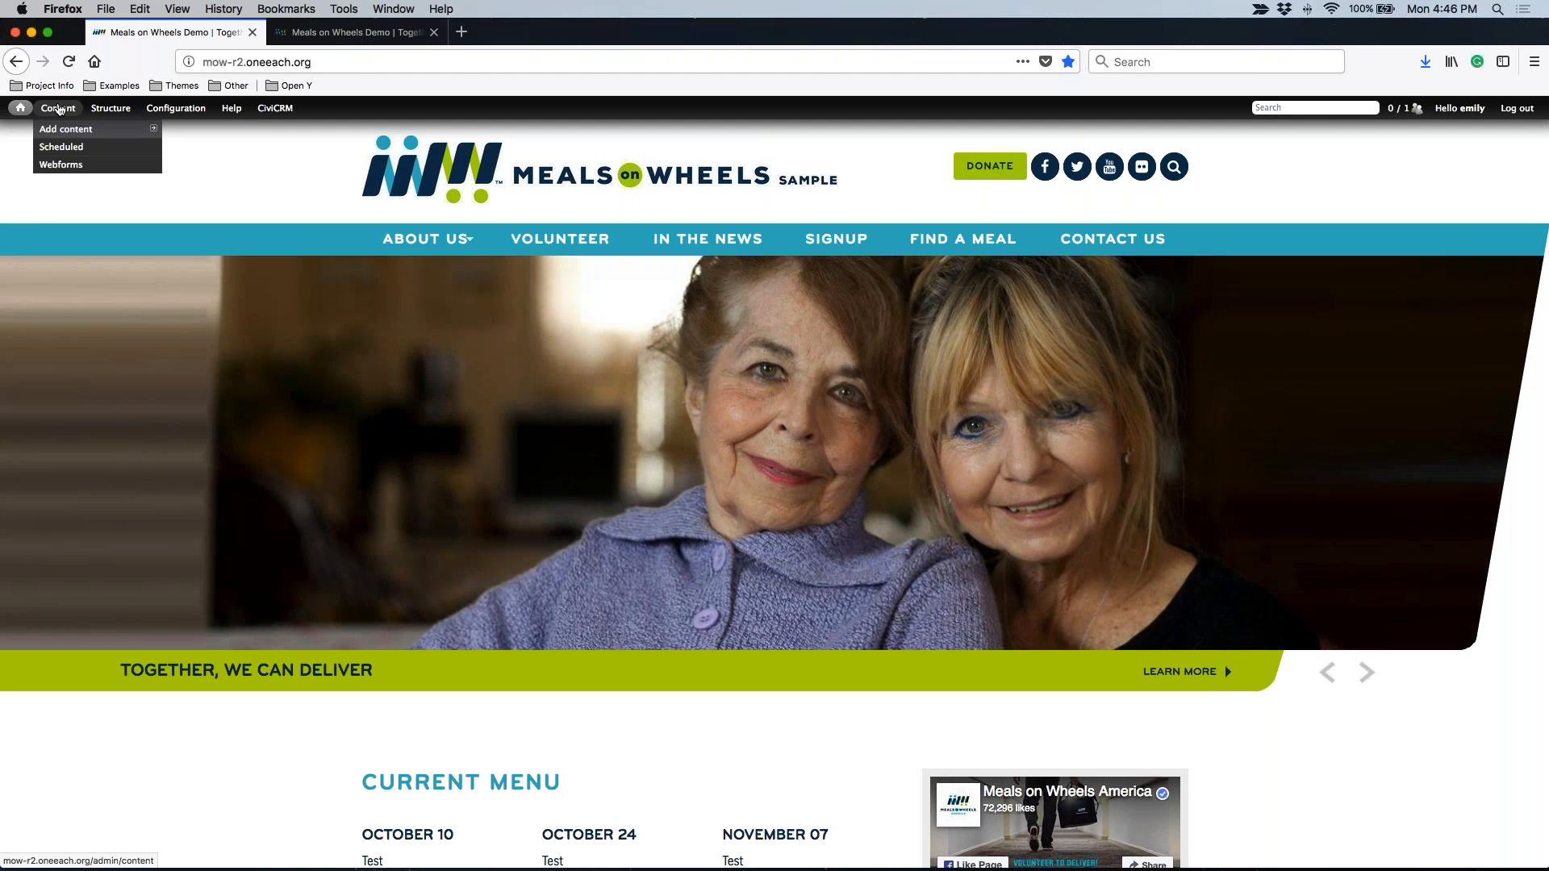
click(59, 110)
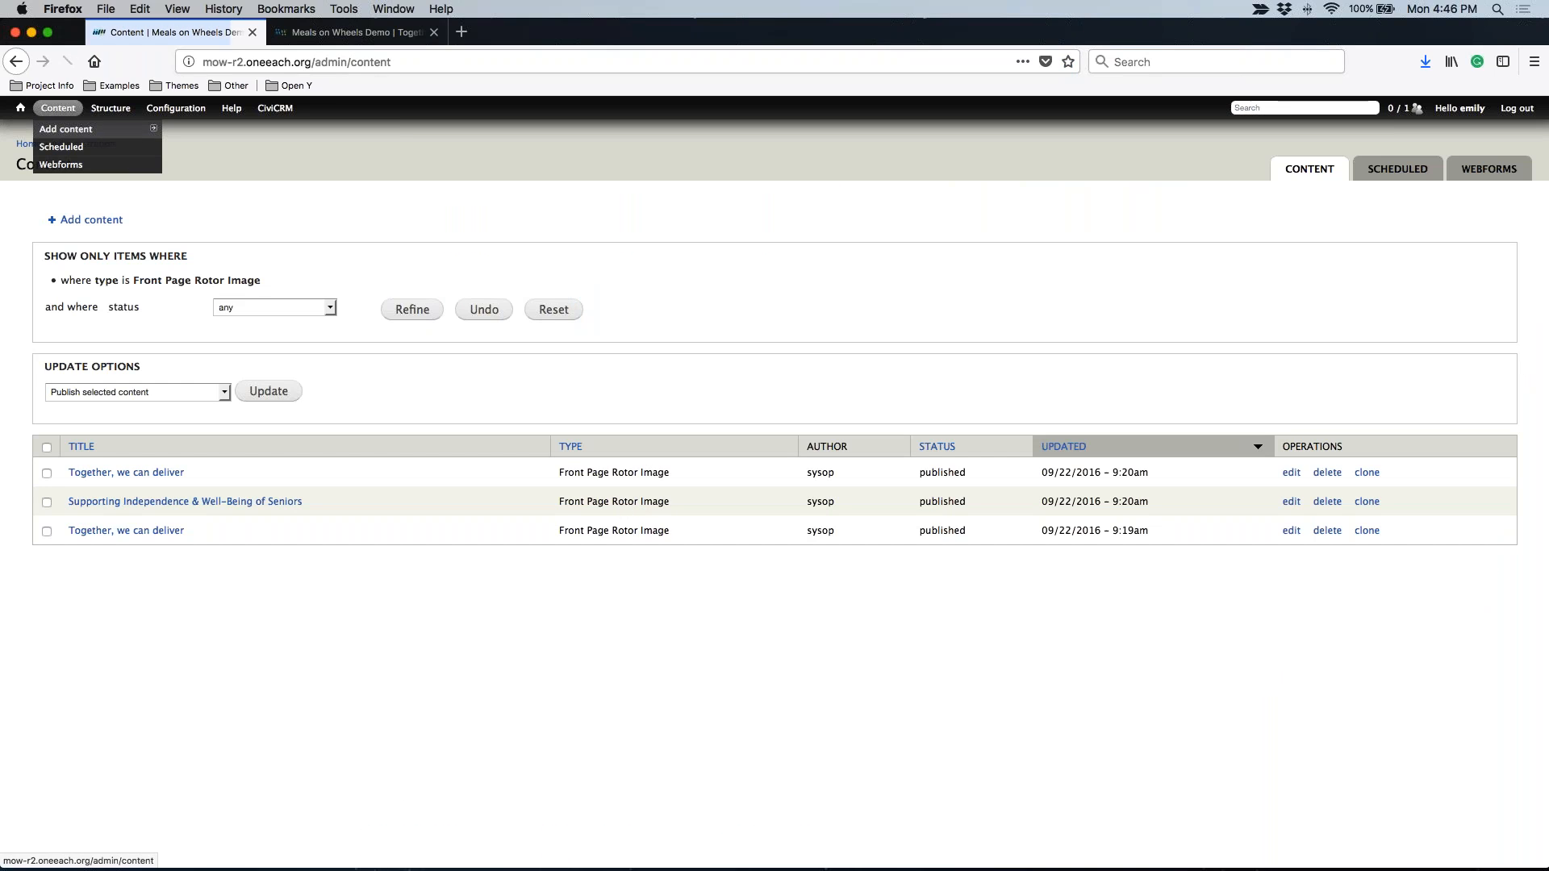
click(554, 310)
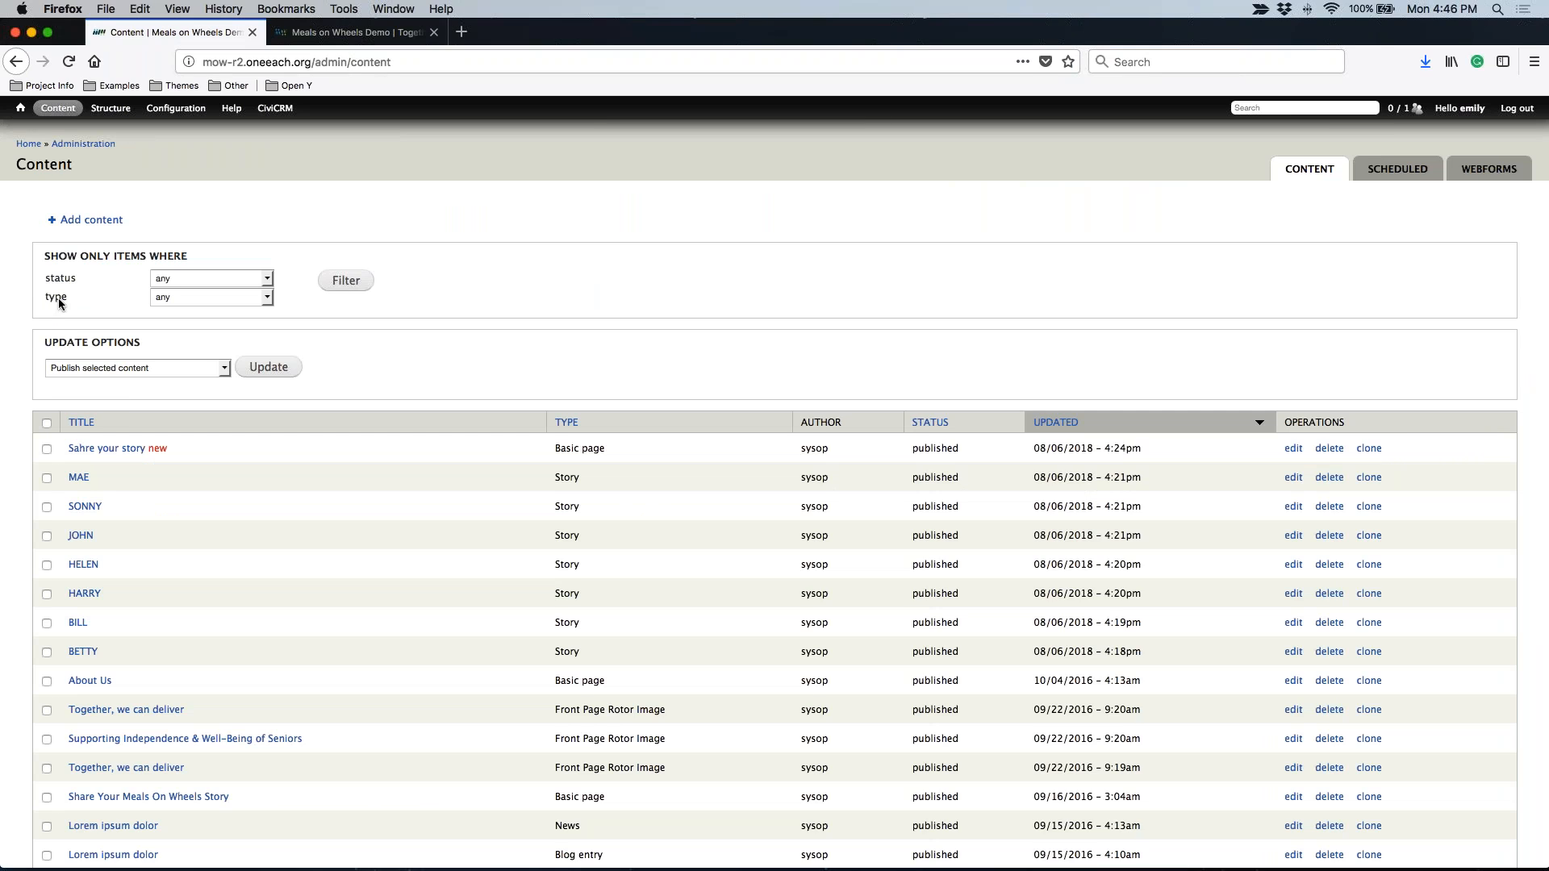
click(157, 296)
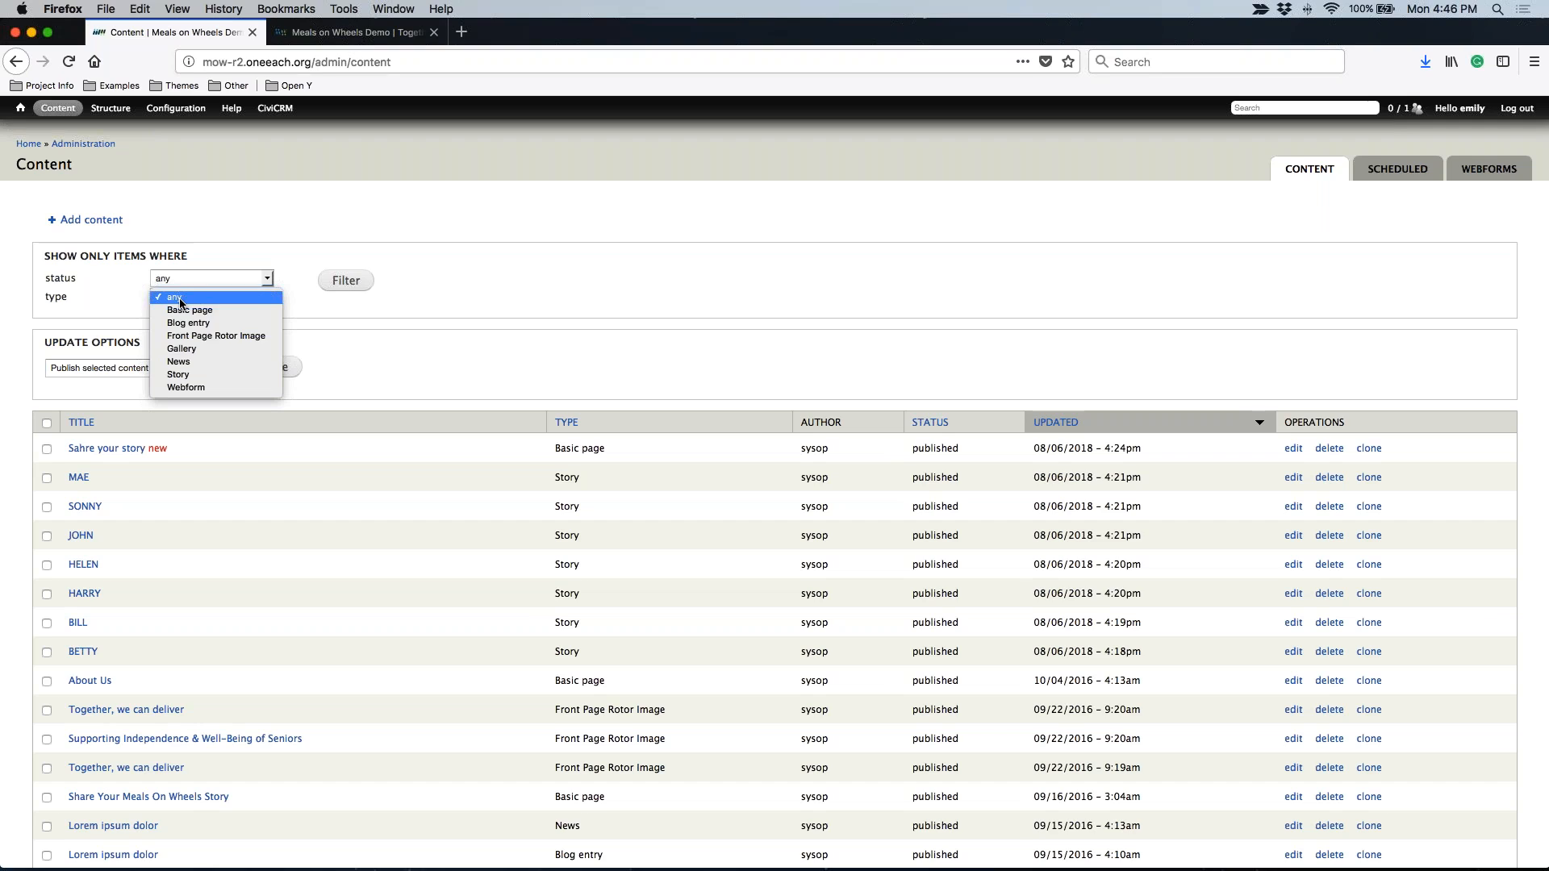
click(272, 337)
click(365, 288)
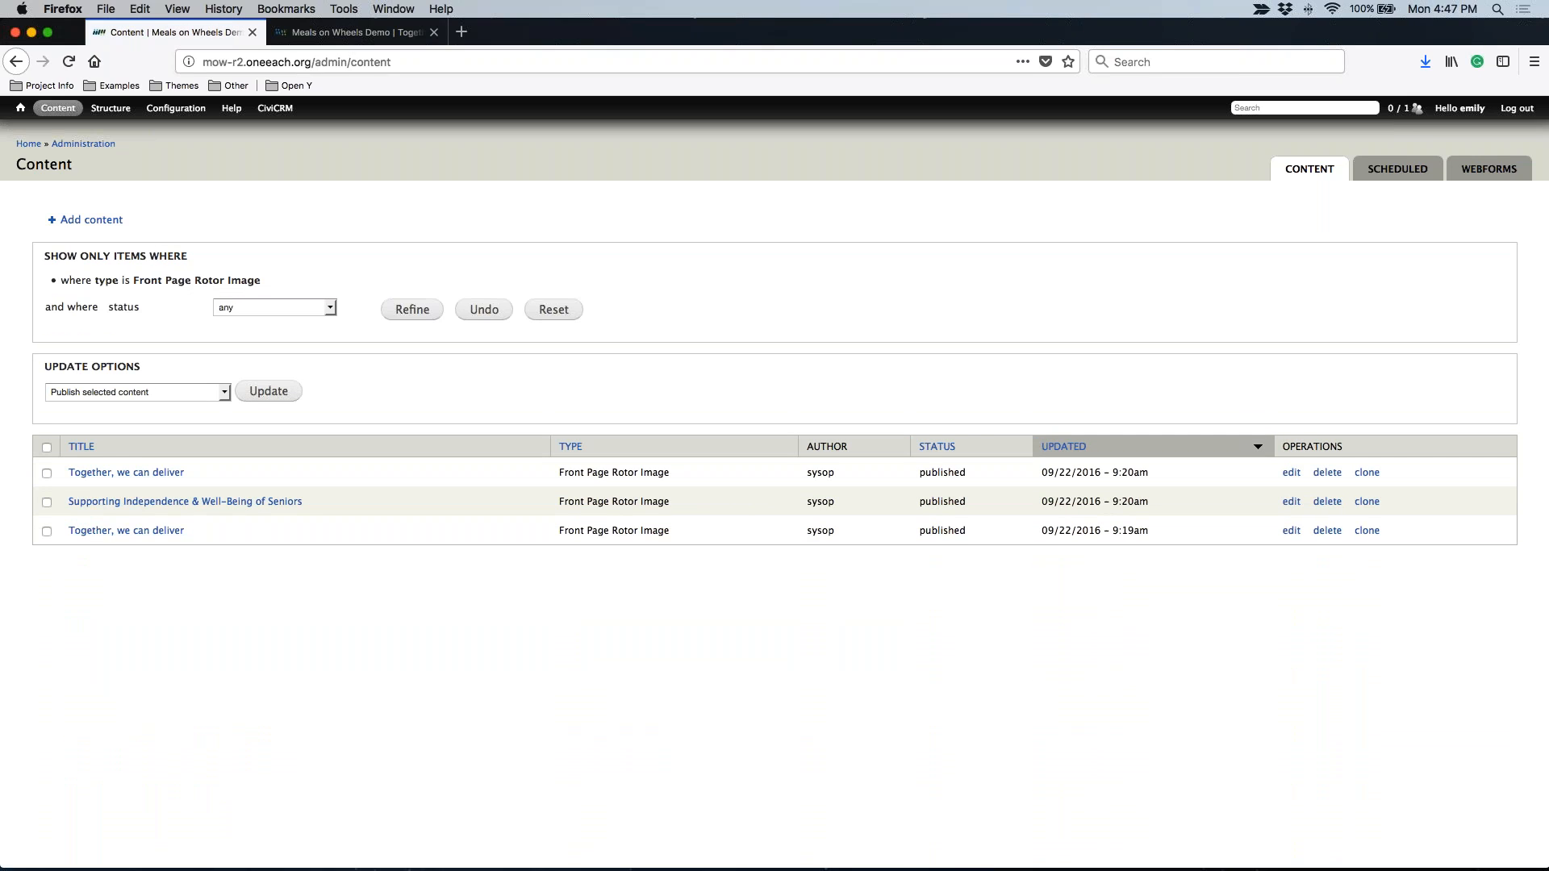
Open the first-listed "Together, we can deliver" rotor image for editing and review its title, image and URL.
click(1291, 473)
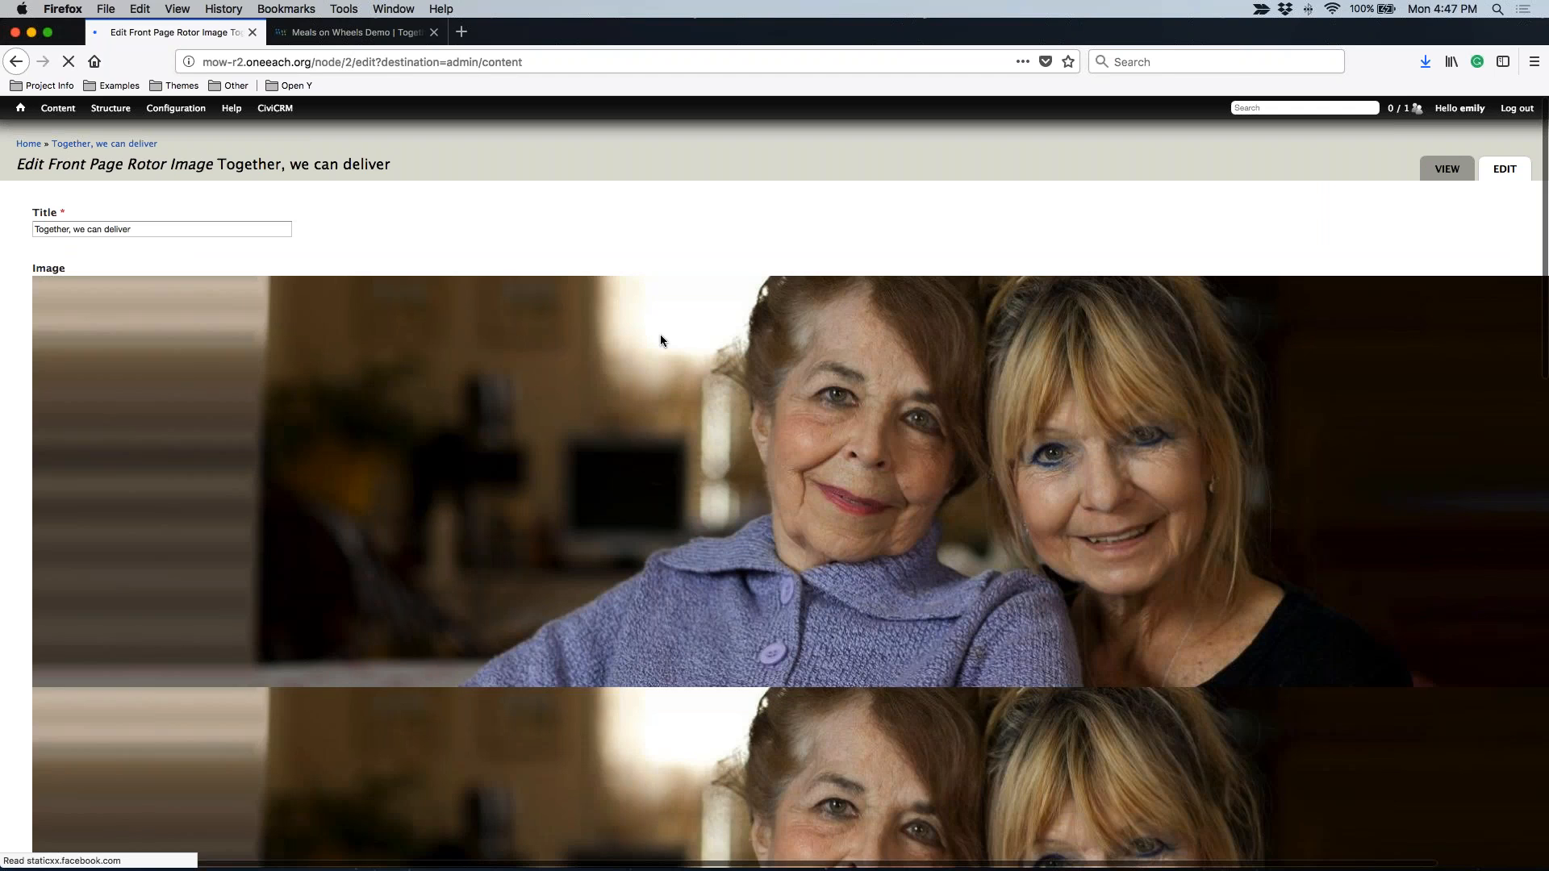
drag(146, 231, 34, 230)
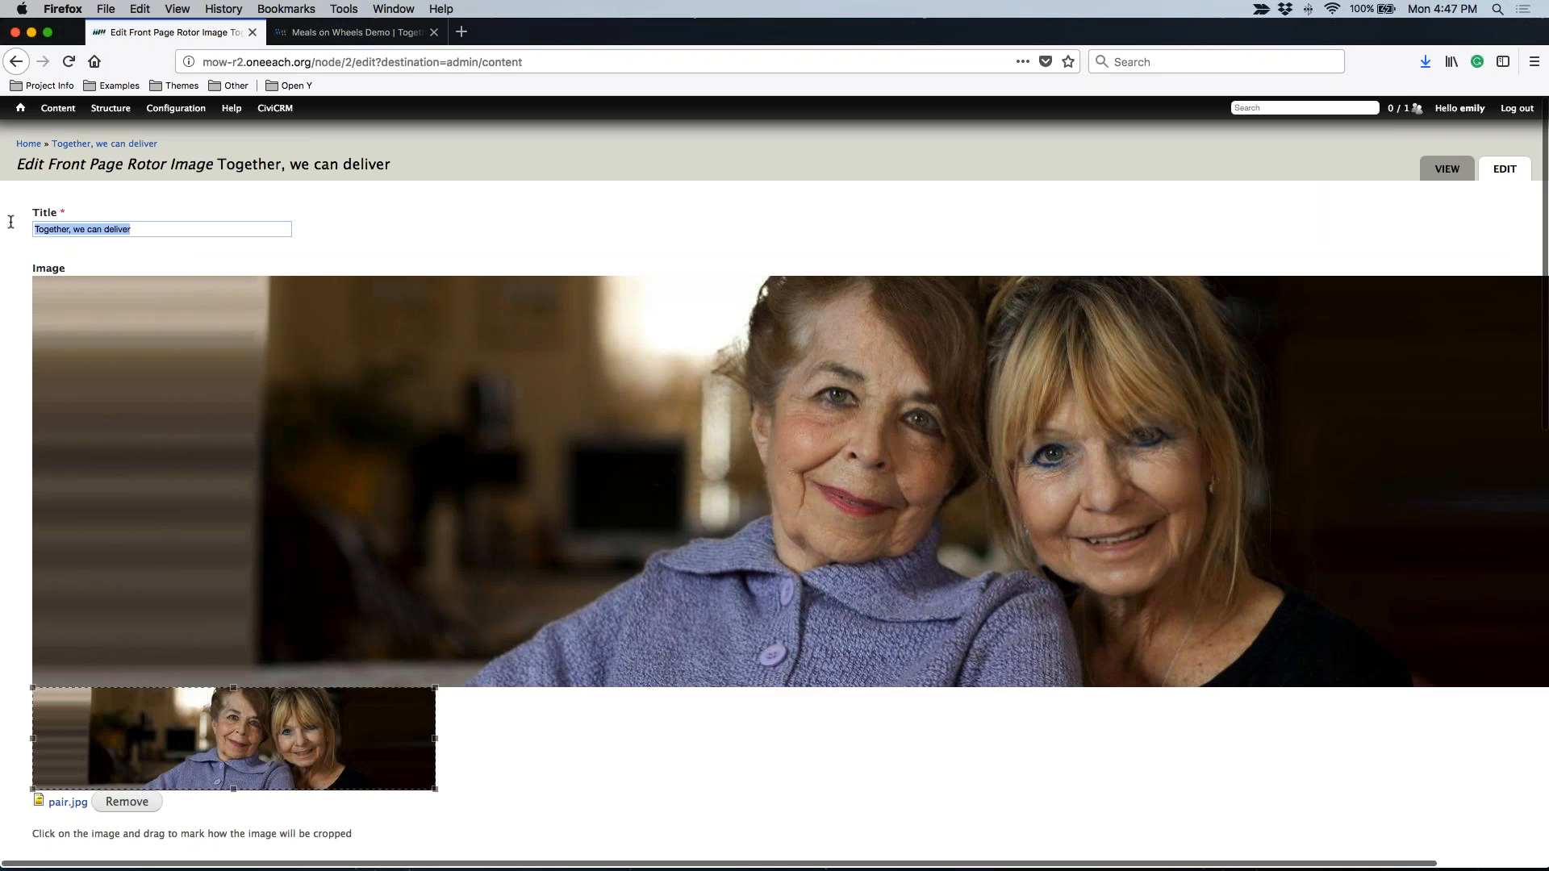
scroll(732, 684, down, 2)
scroll(733, 684, down, 4)
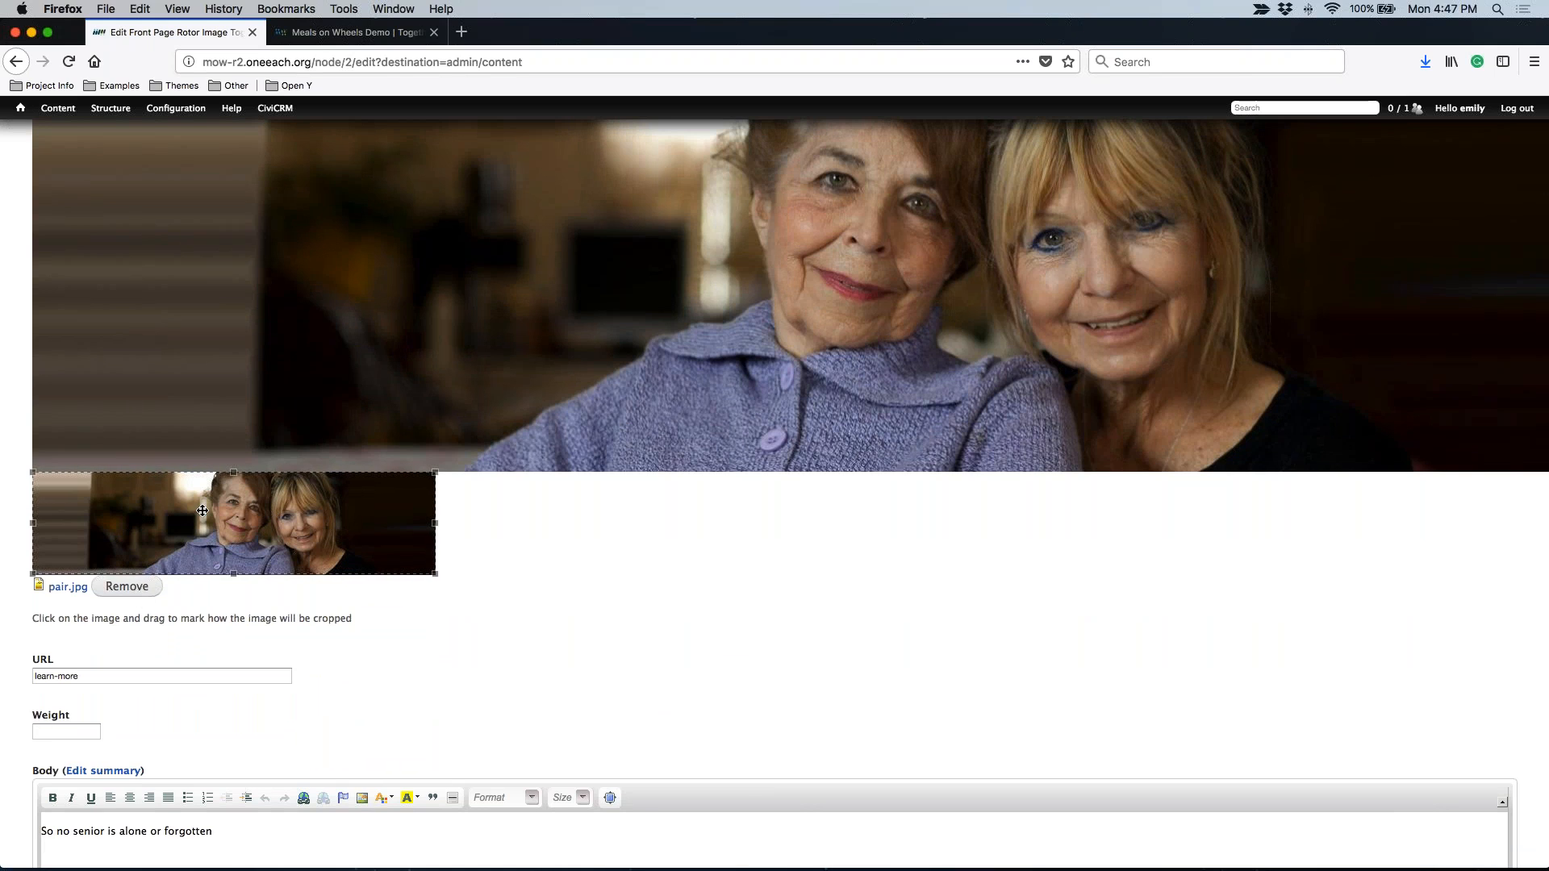
drag(82, 676, 33, 676)
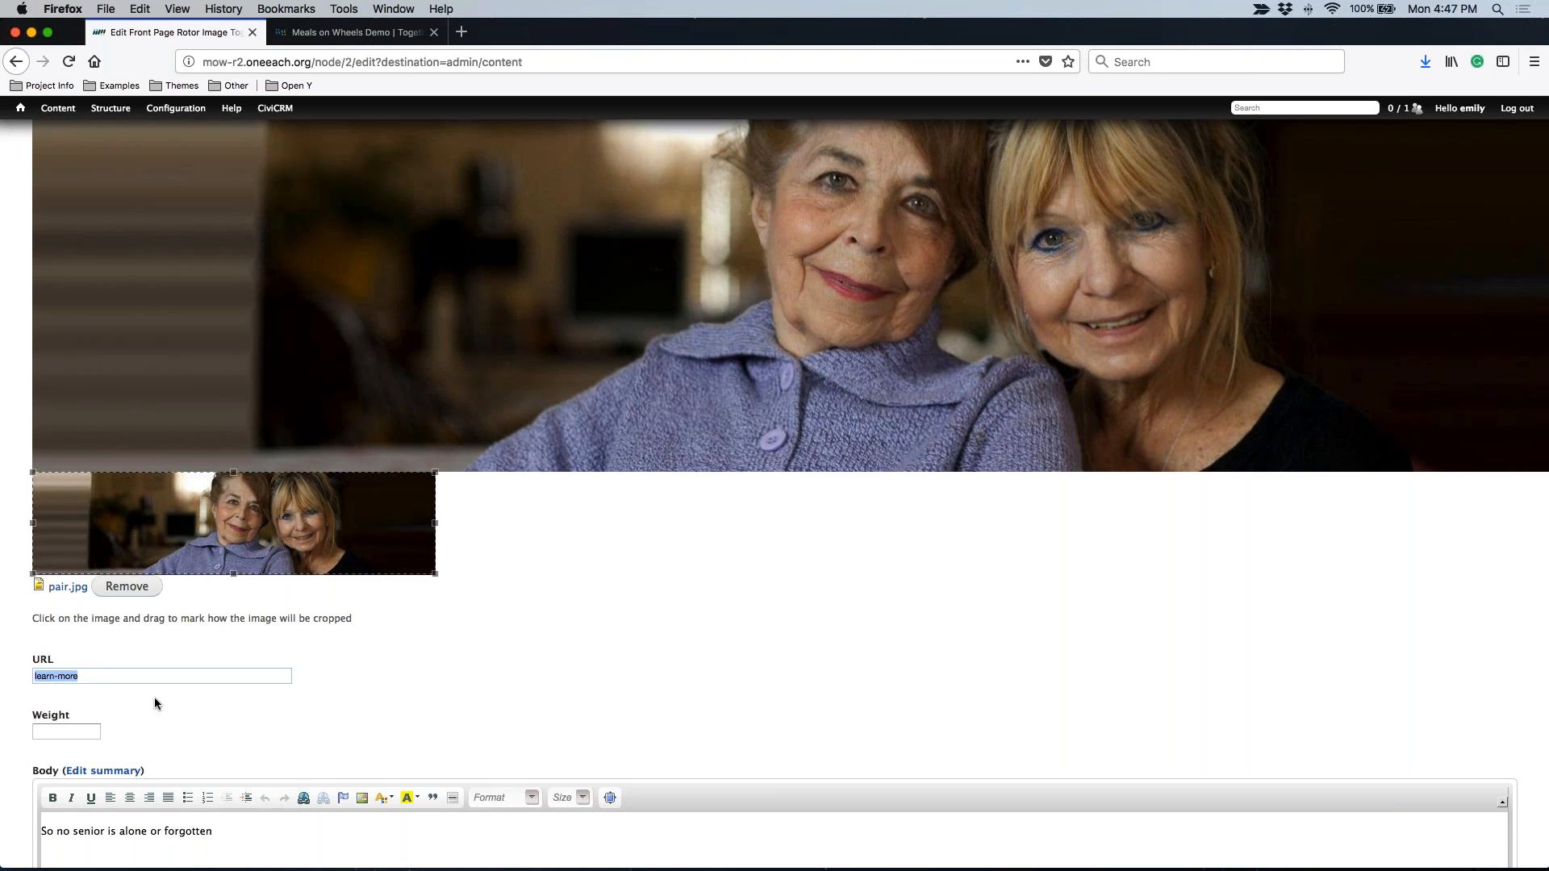
scroll(153, 697, down, 5)
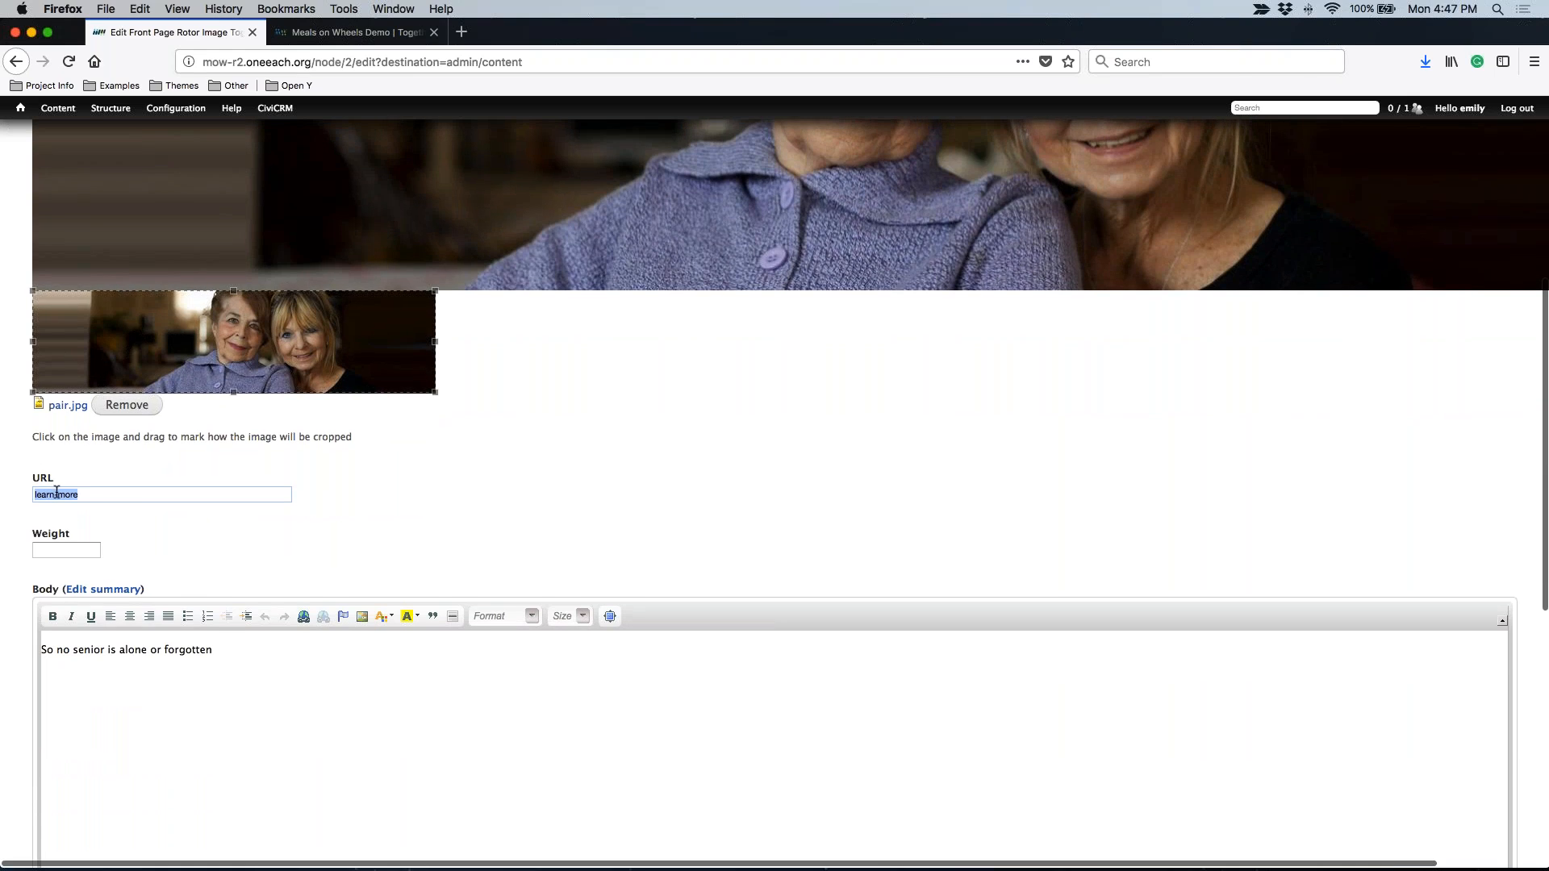
Review the rotor image's Weight field, body text and the settings sections below them.
click(63, 552)
scroll(368, 555, down, 6)
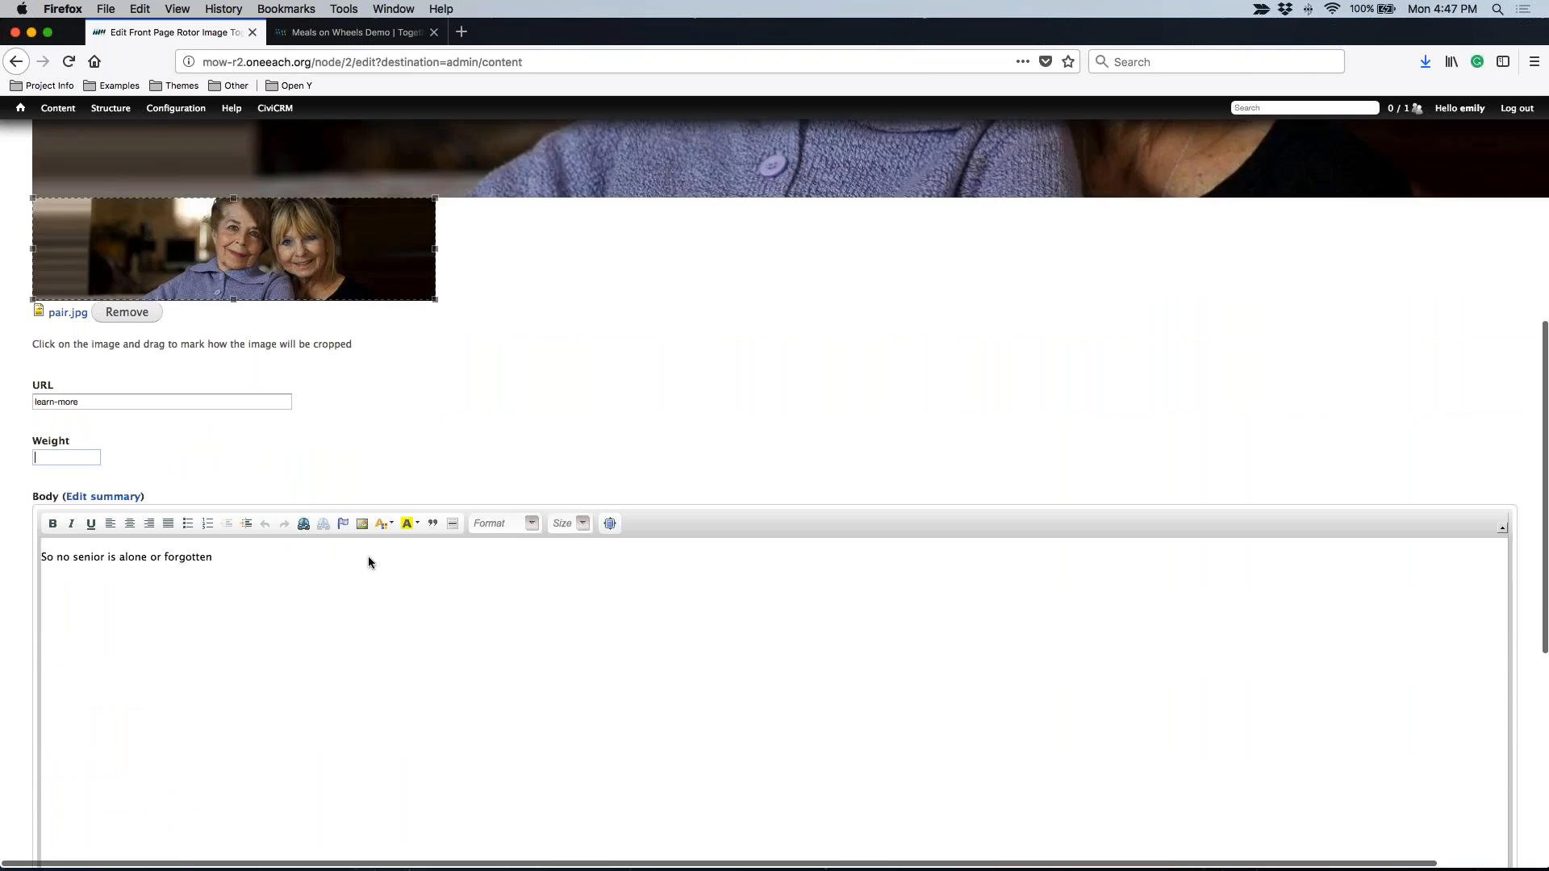
click(248, 476)
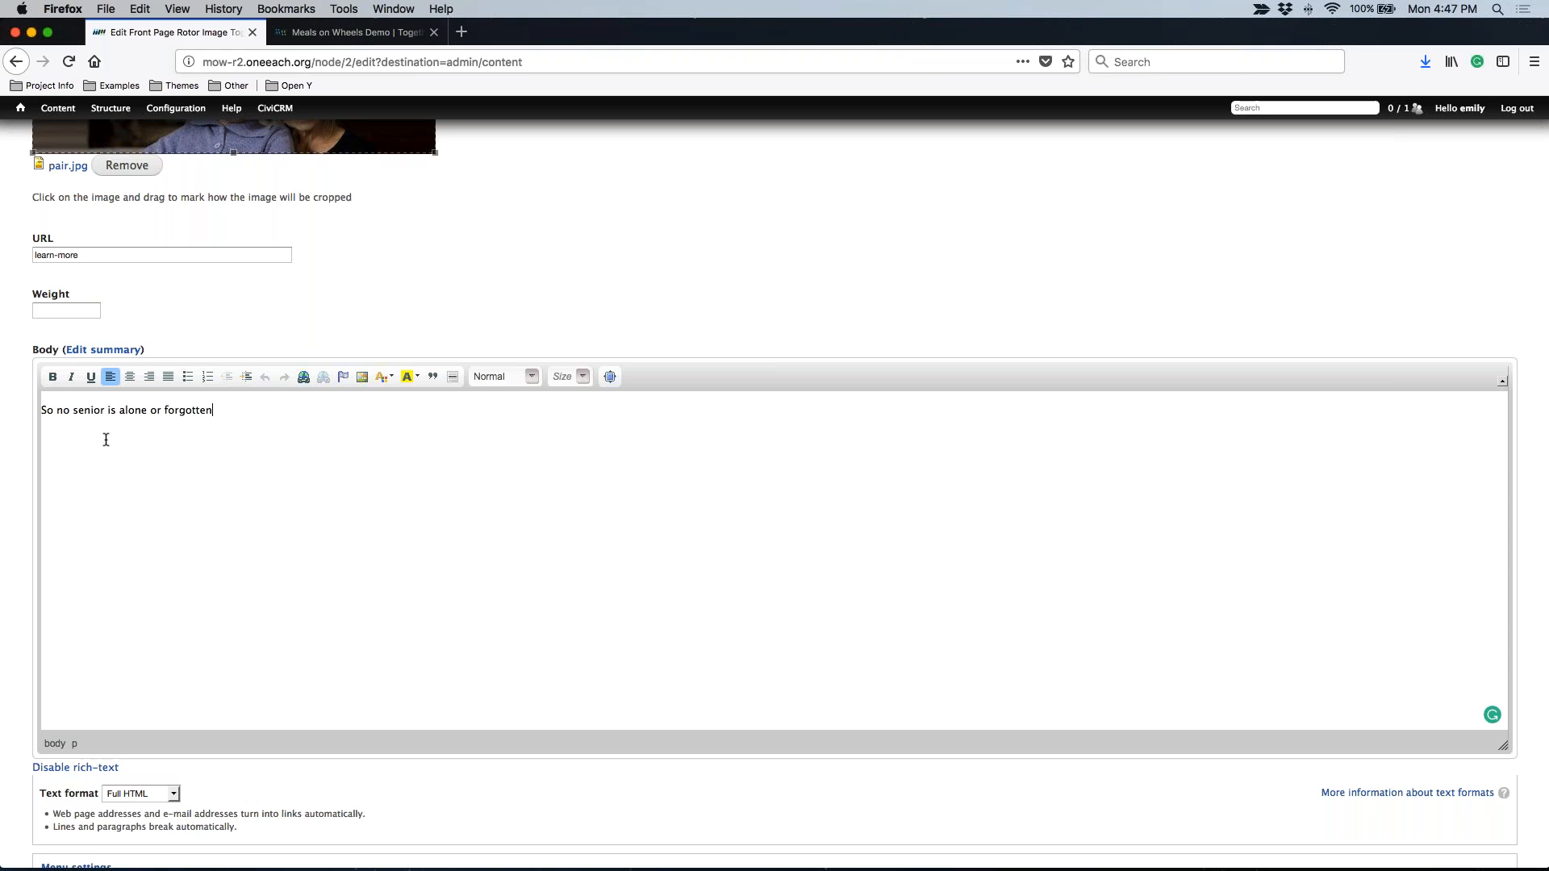
scroll(106, 439, down, 3)
scroll(106, 439, down, 4)
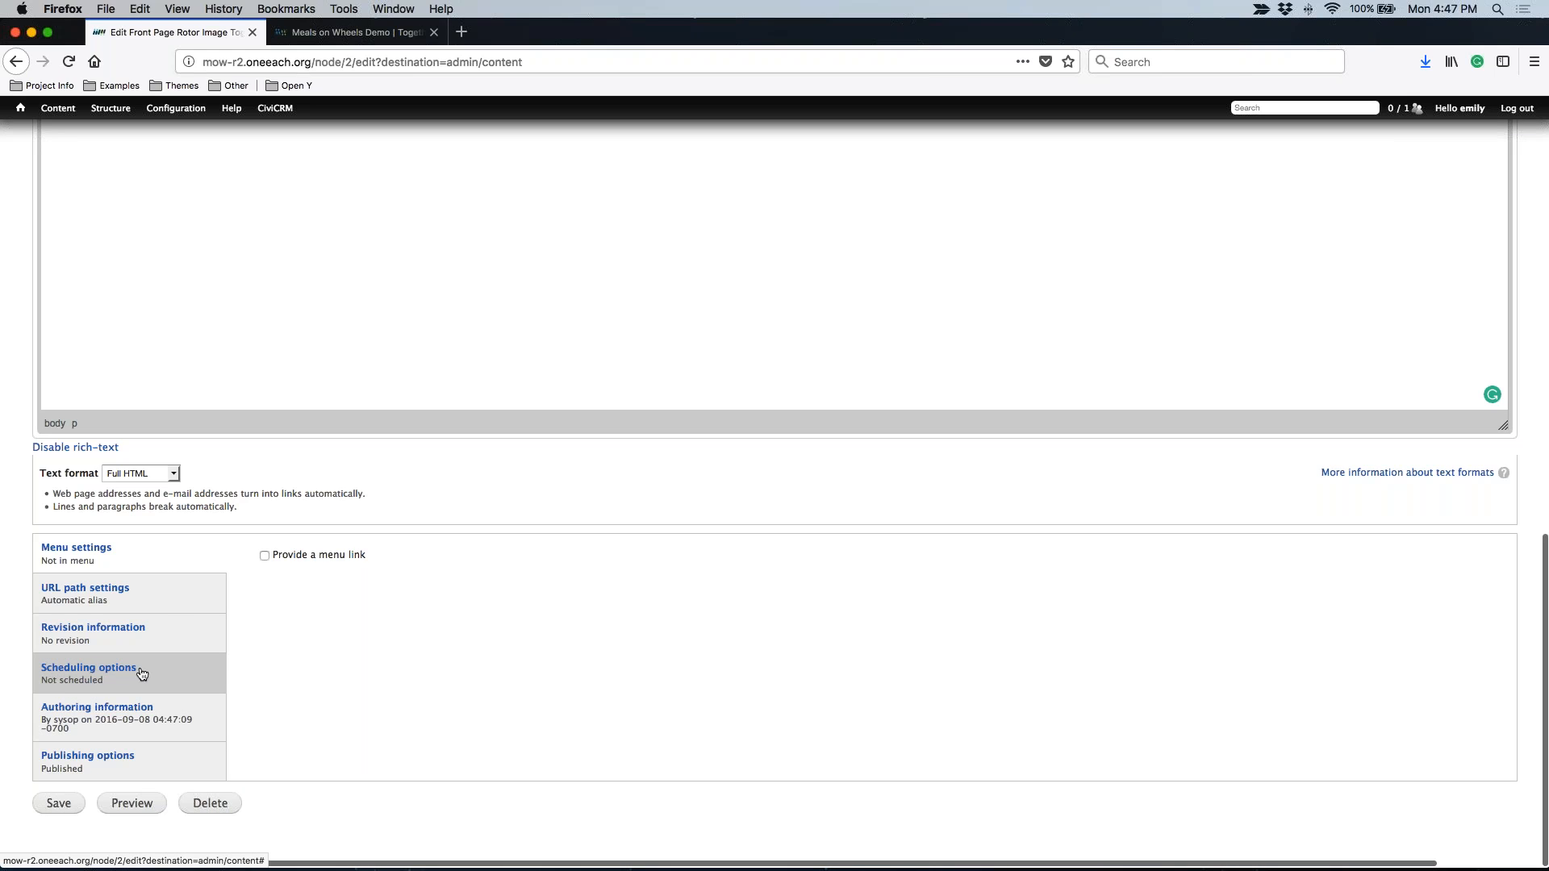
Inspect the rotor image's scheduling options and turn off Published in its publishing options.
click(189, 682)
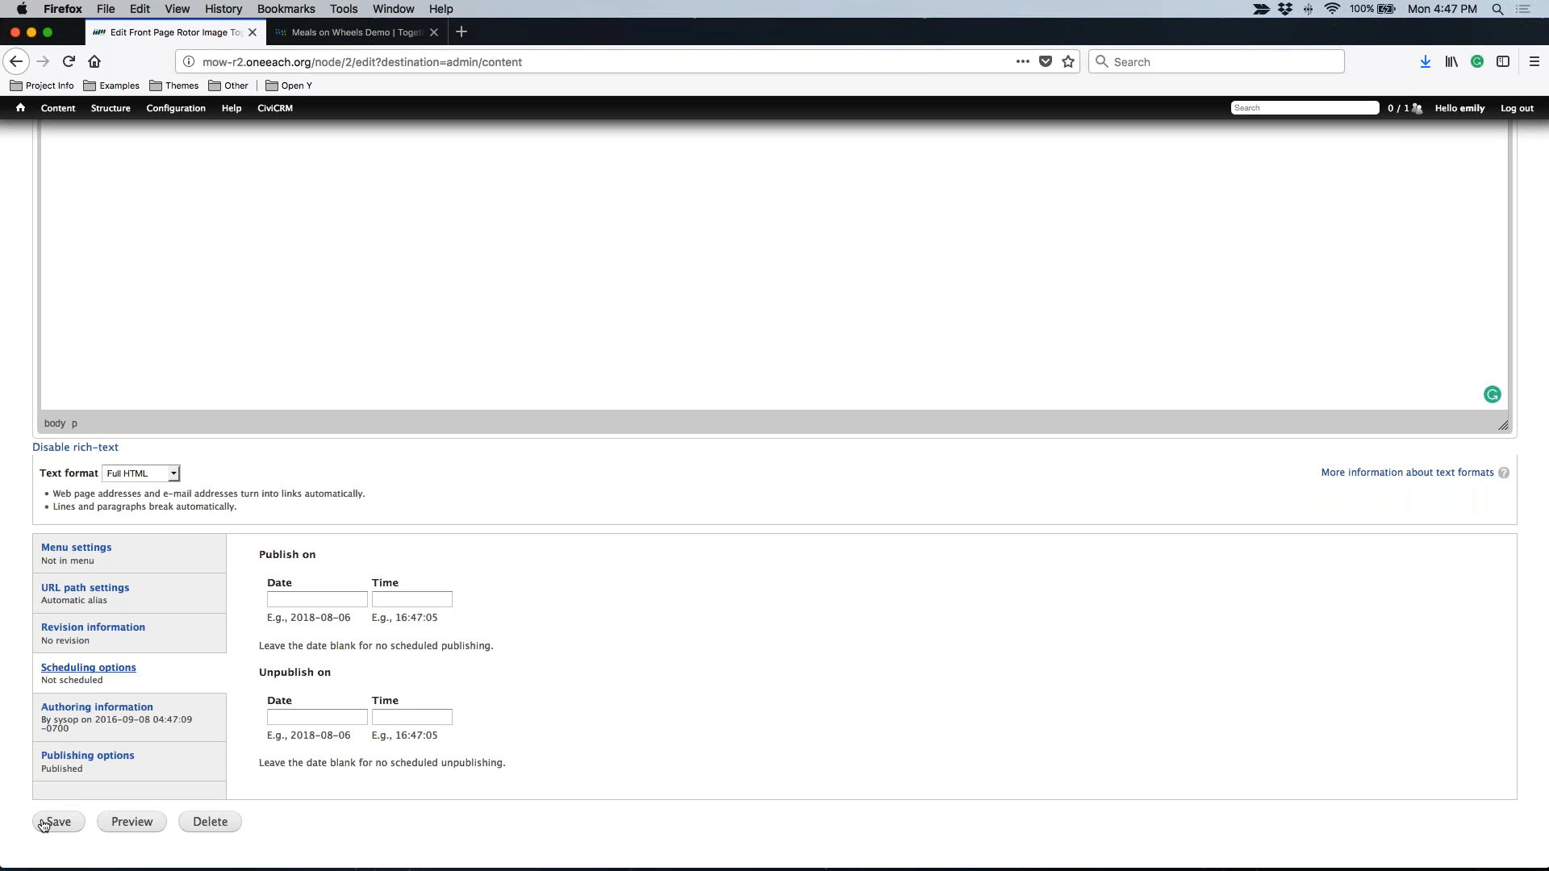
click(79, 760)
click(265, 554)
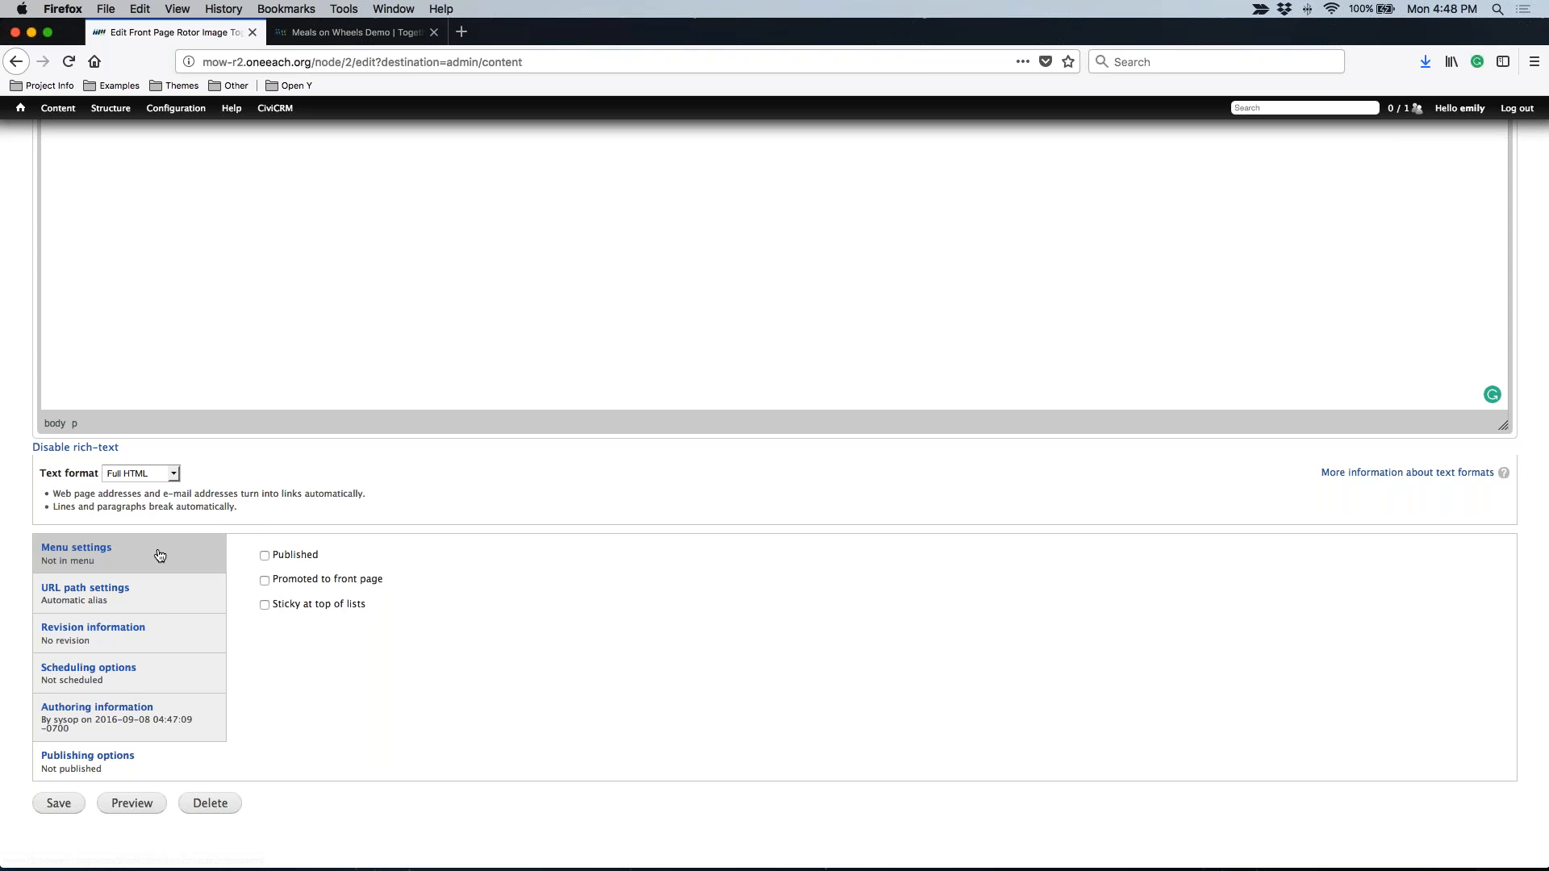
click(198, 682)
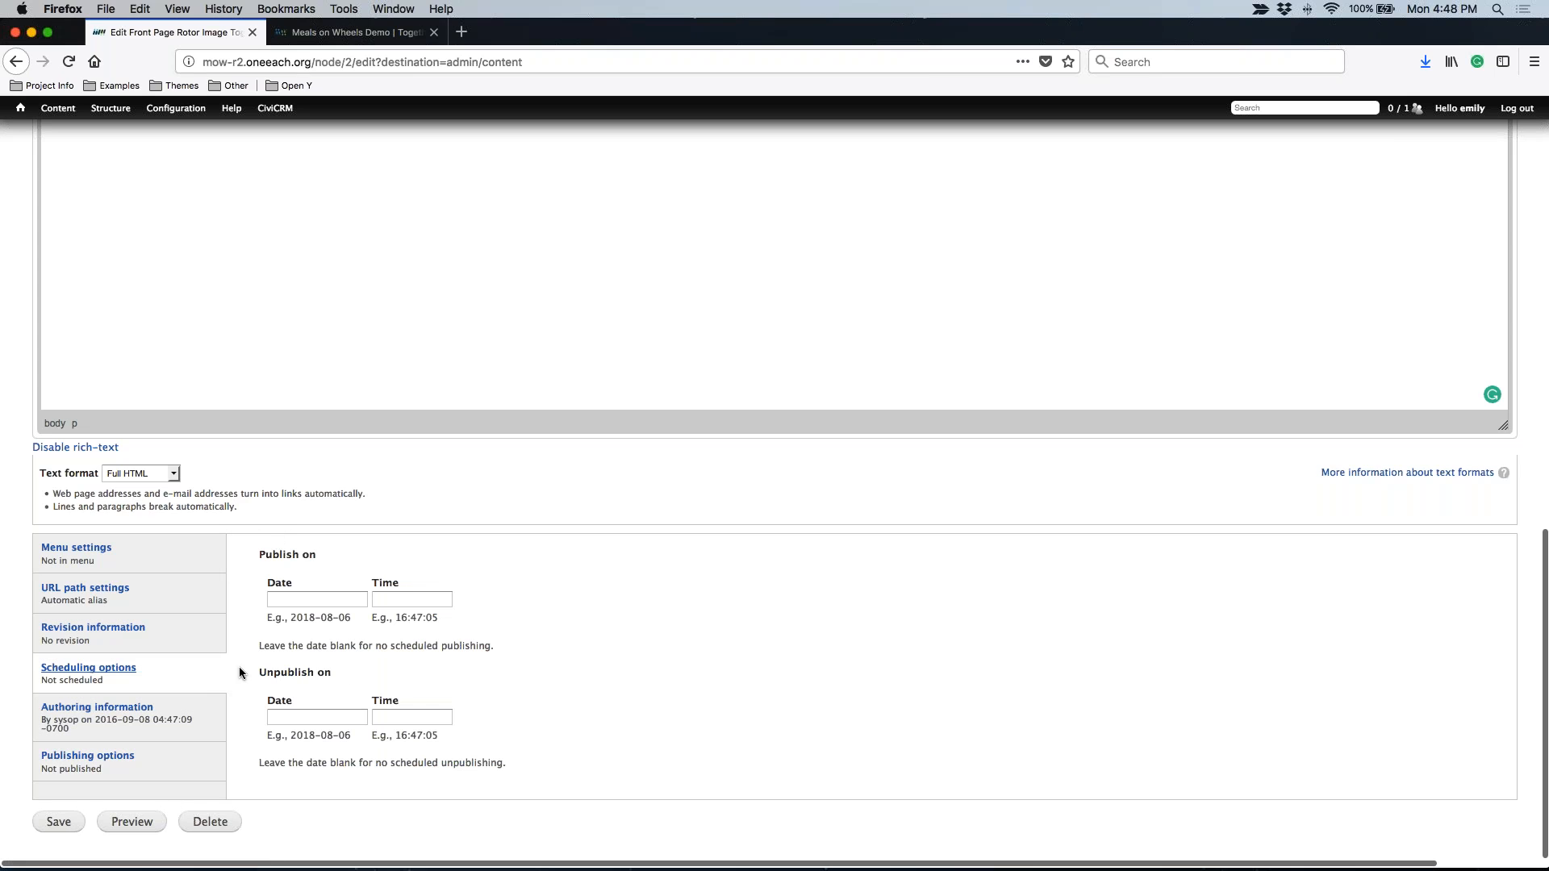
click(108, 770)
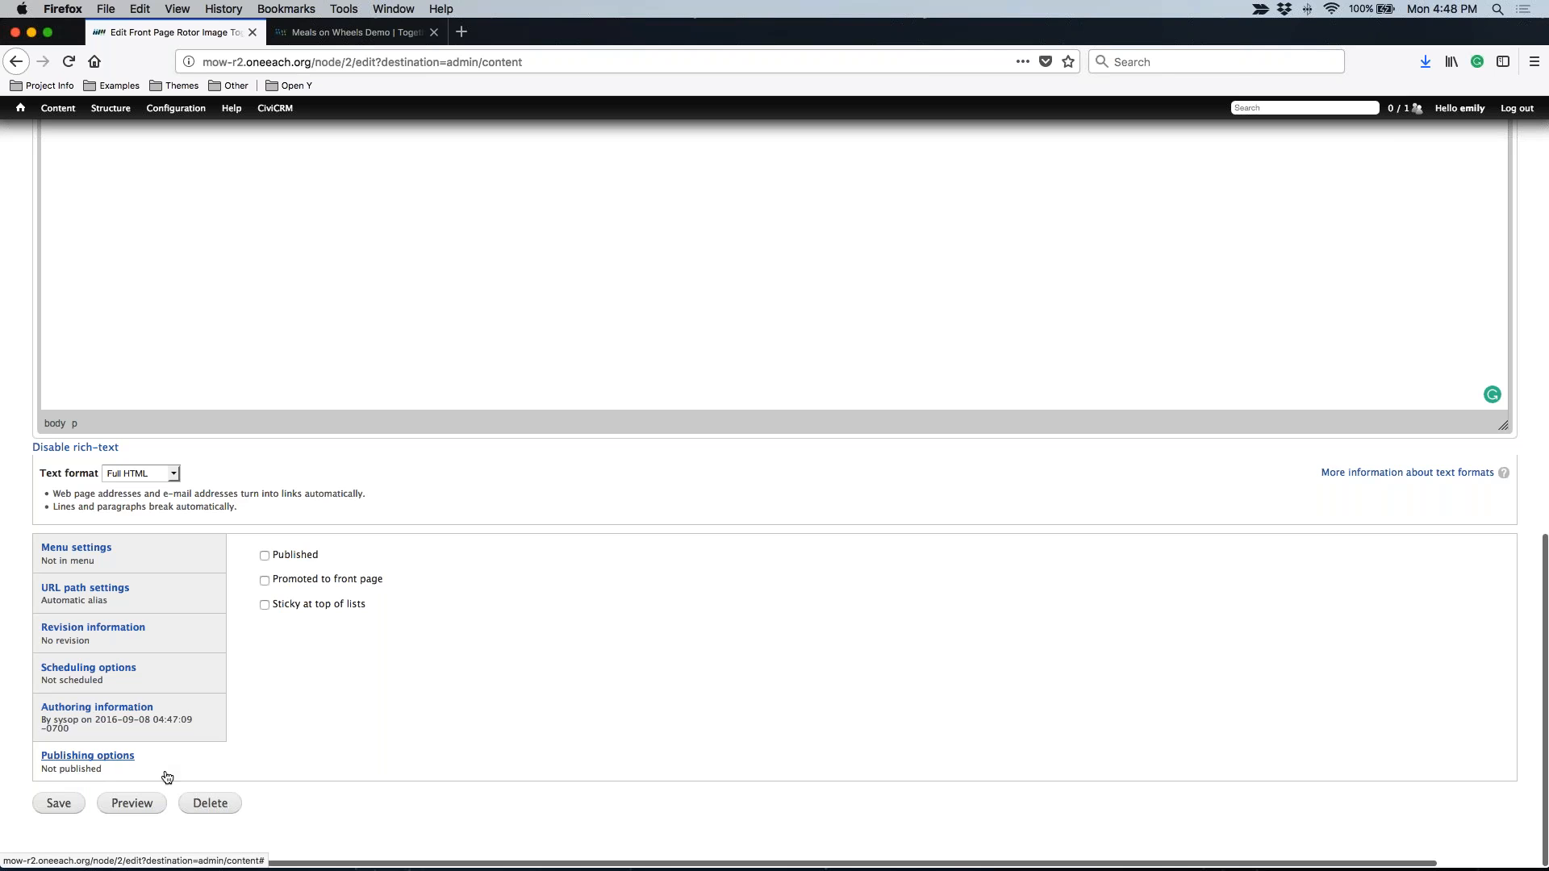
Leave the rotor image edit form without saving and return to the site's home page.
scroll(339, 696, up, 15)
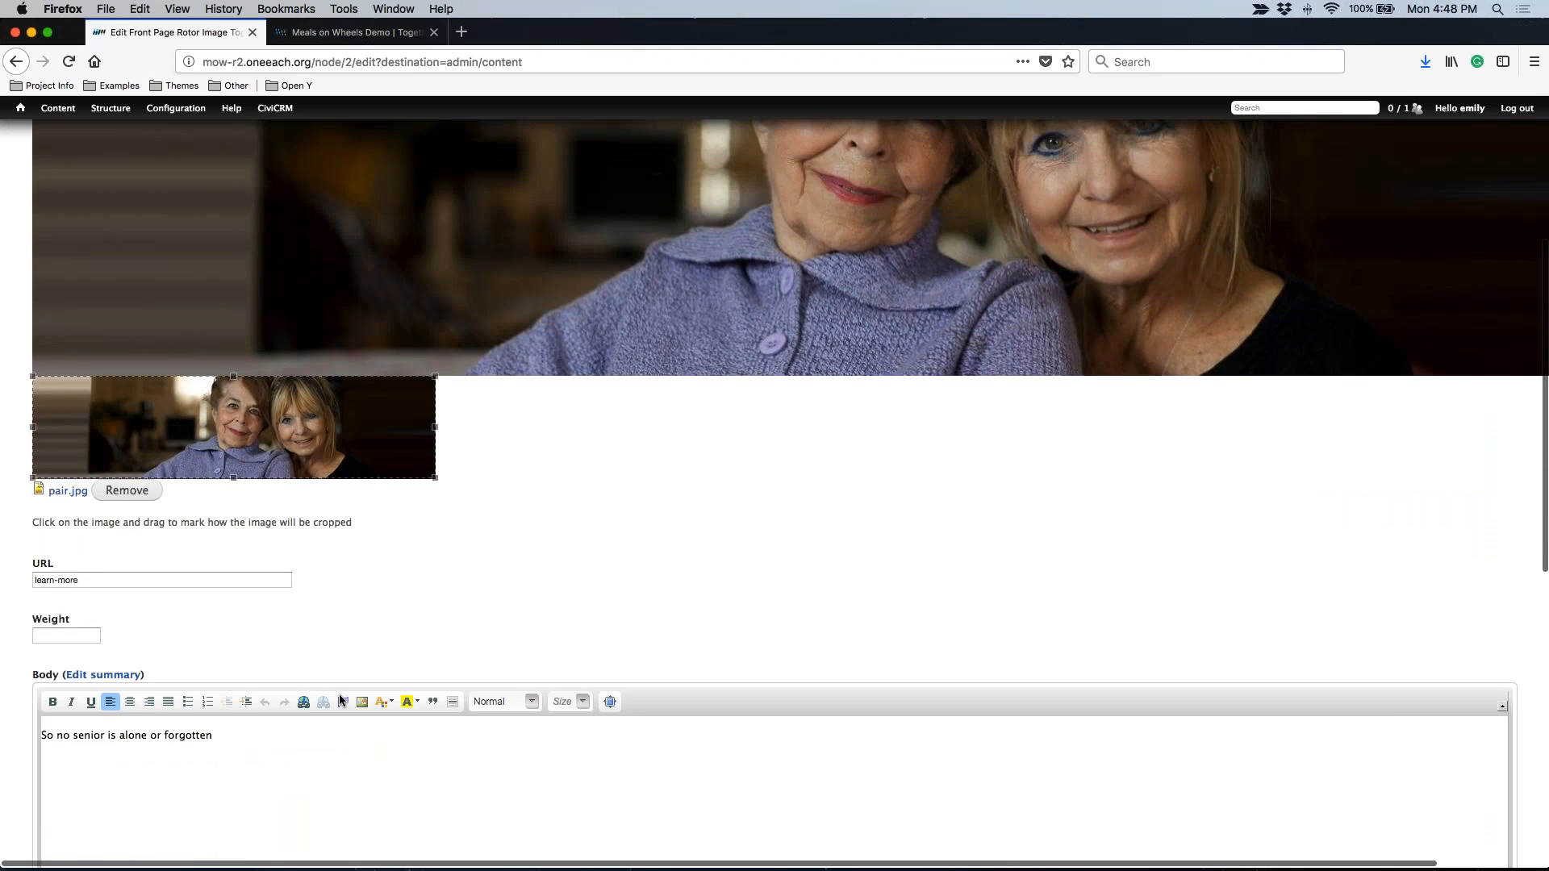
scroll(339, 700, up, 1)
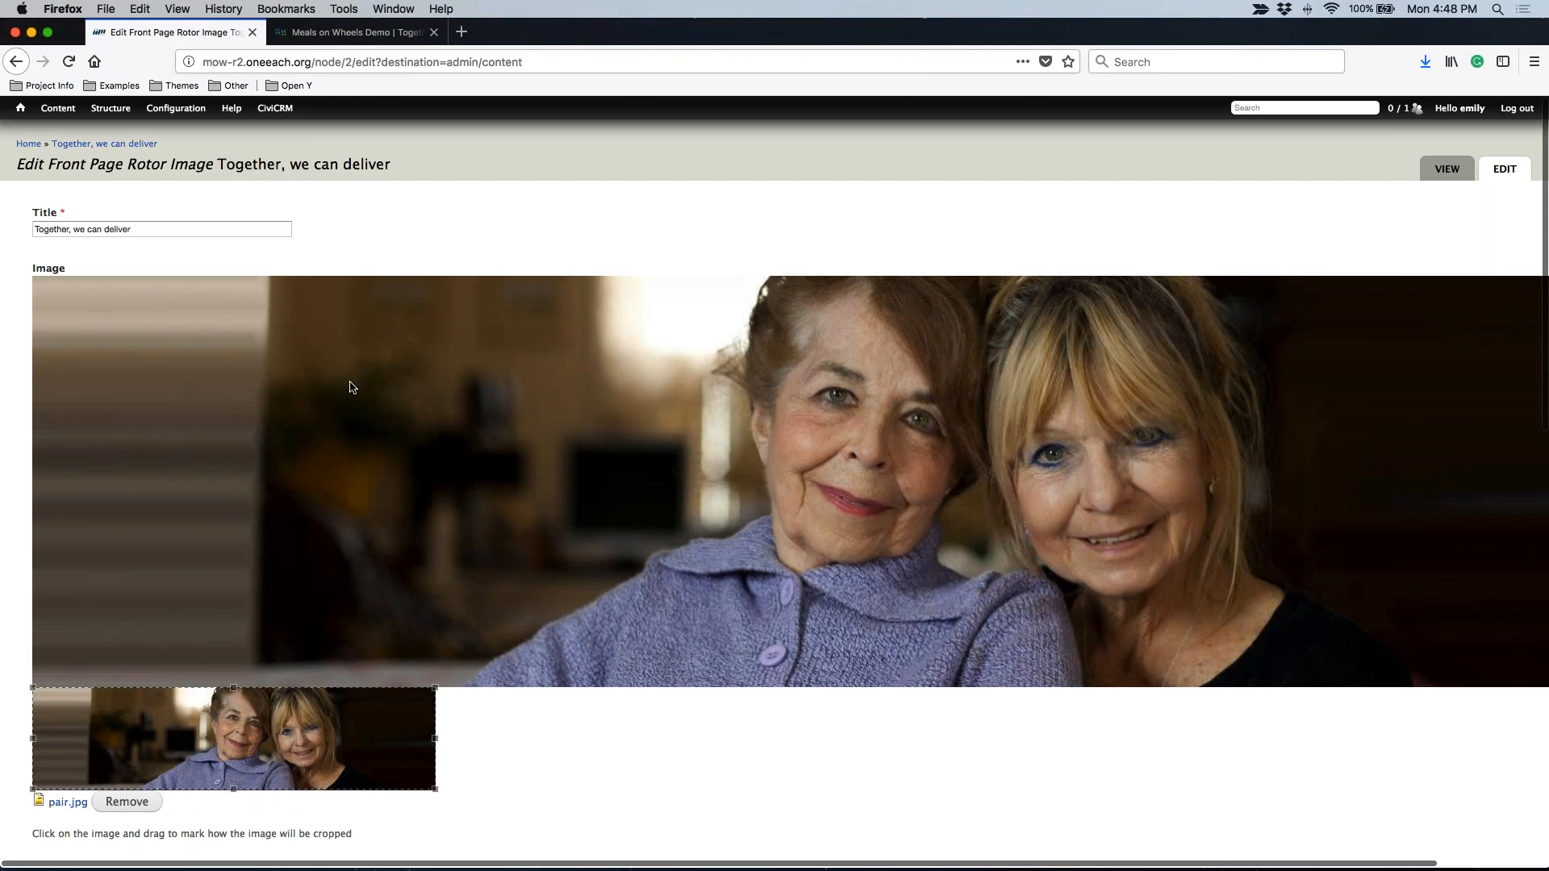
click(27, 144)
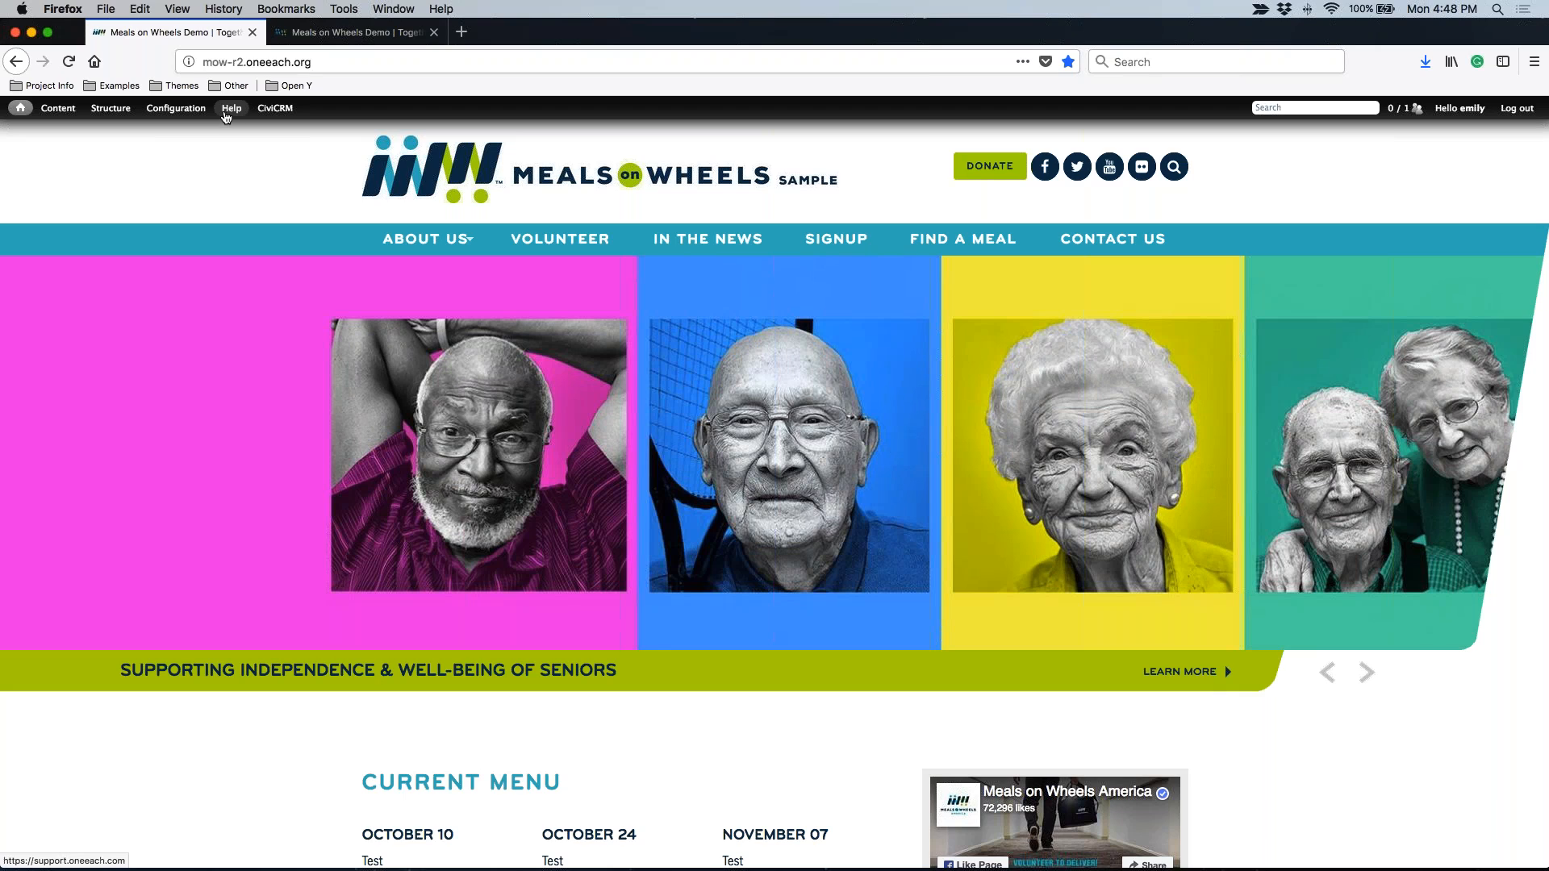
View the OneEach Technologies help center and go back to the Meals on Wheels home page.
click(232, 108)
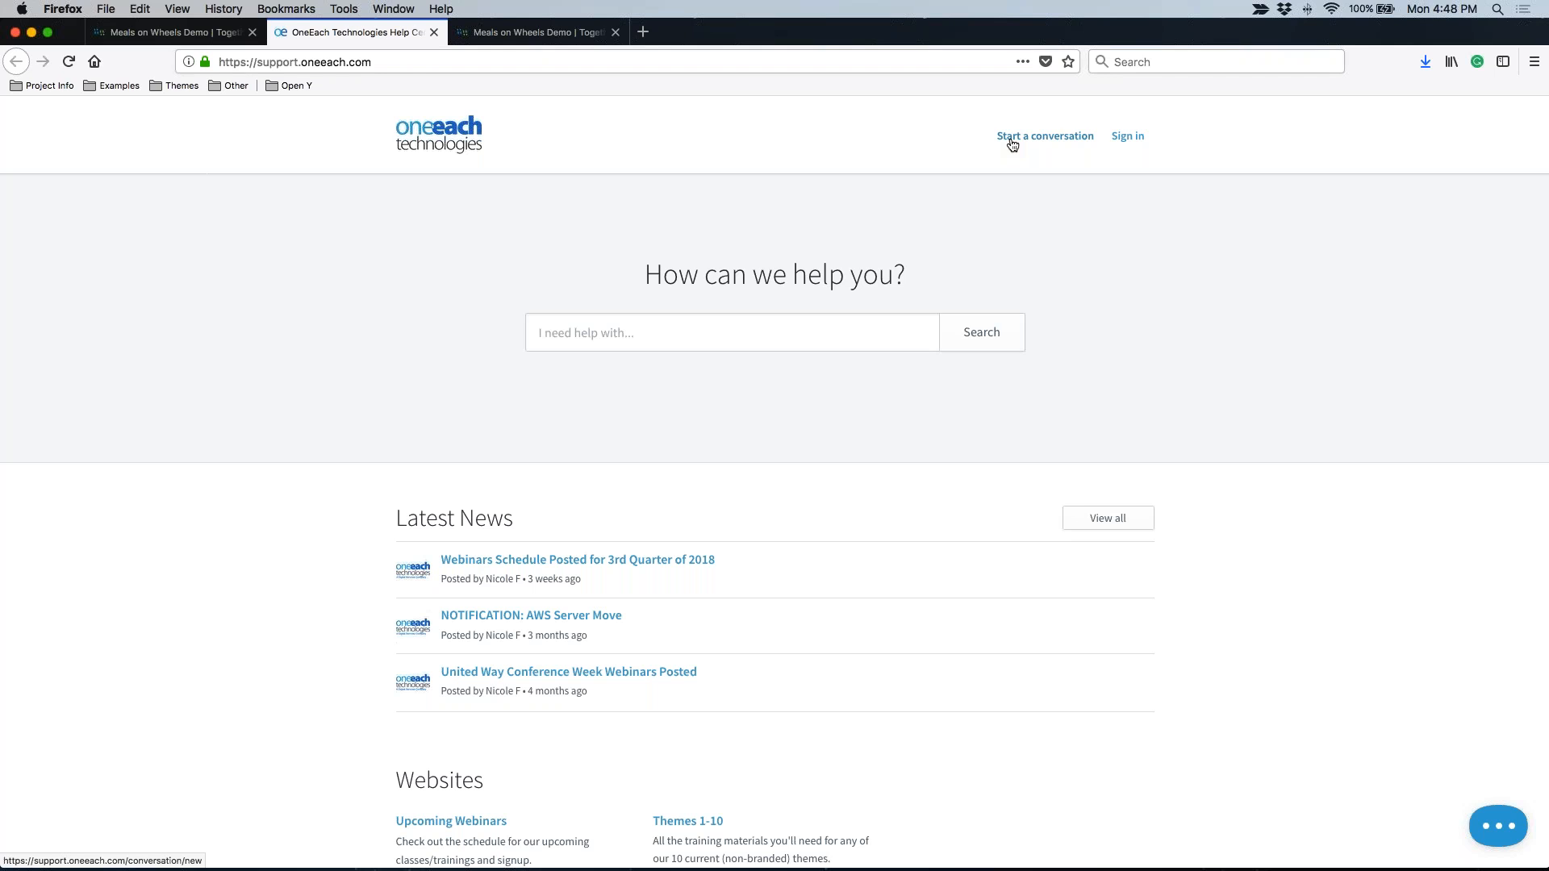
click(174, 32)
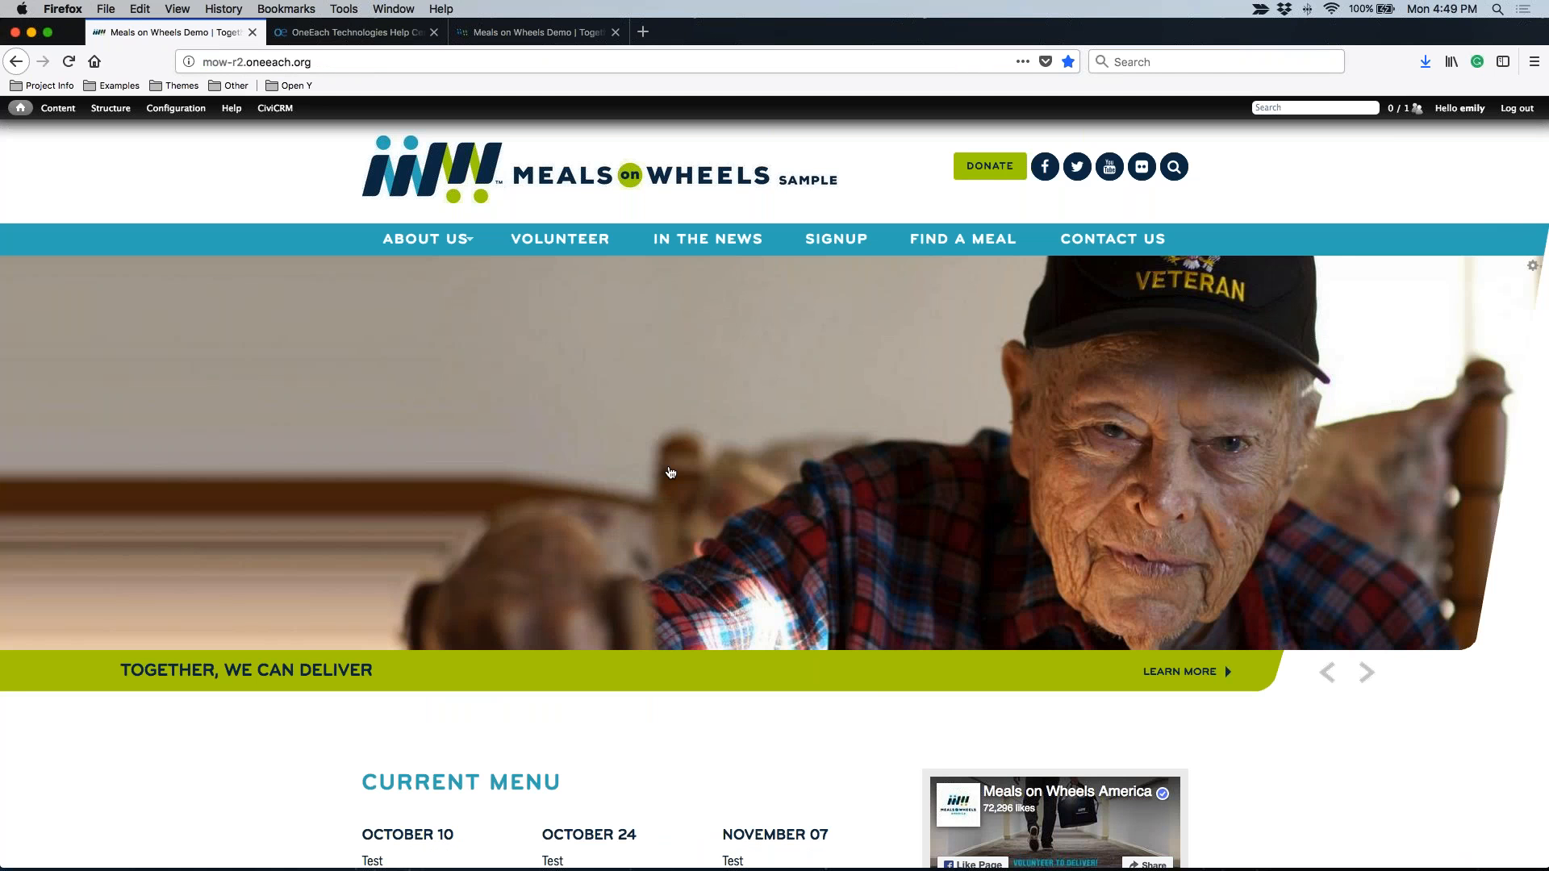